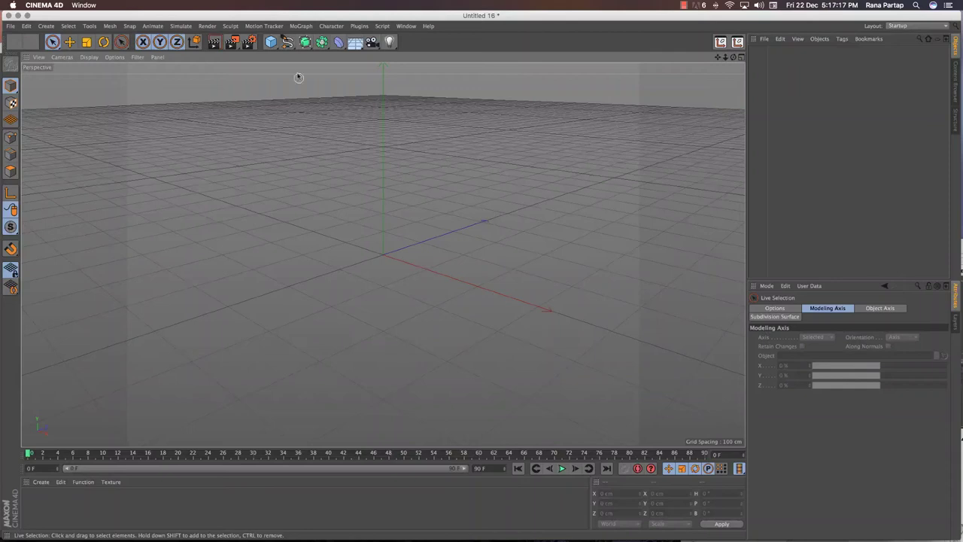
Step: Add a helix spline with 20 cm start and end radius and 50 cm height
drag(287, 41, 425, 122)
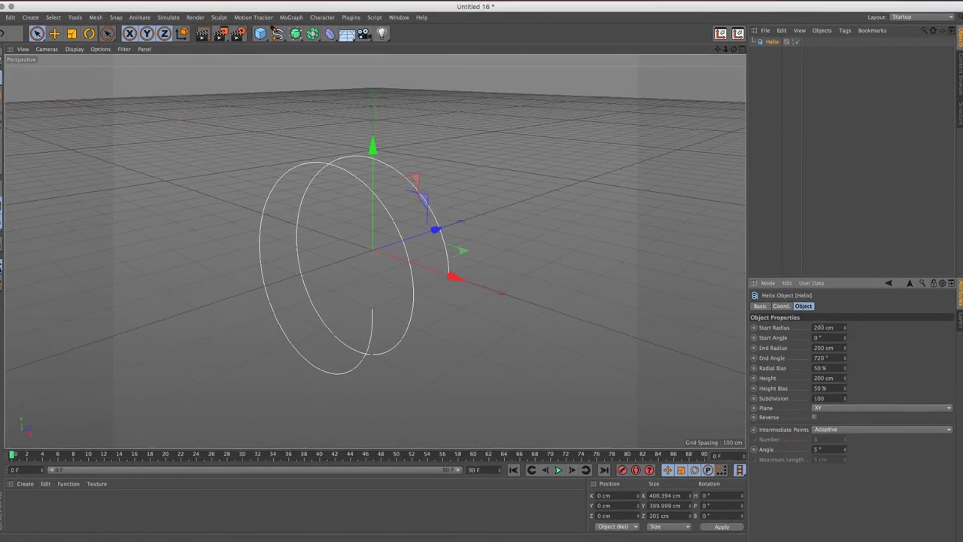
key(Tab)
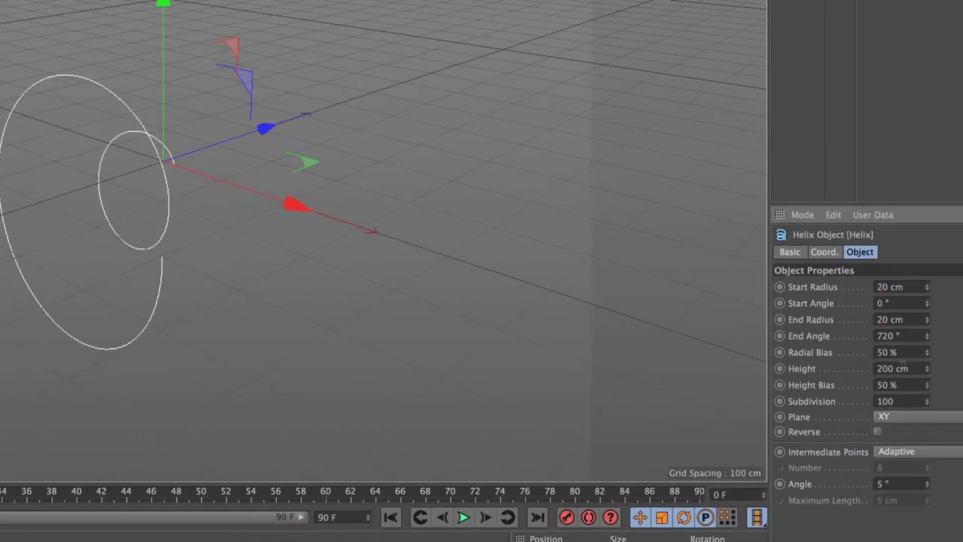
click(902, 366)
text(4)
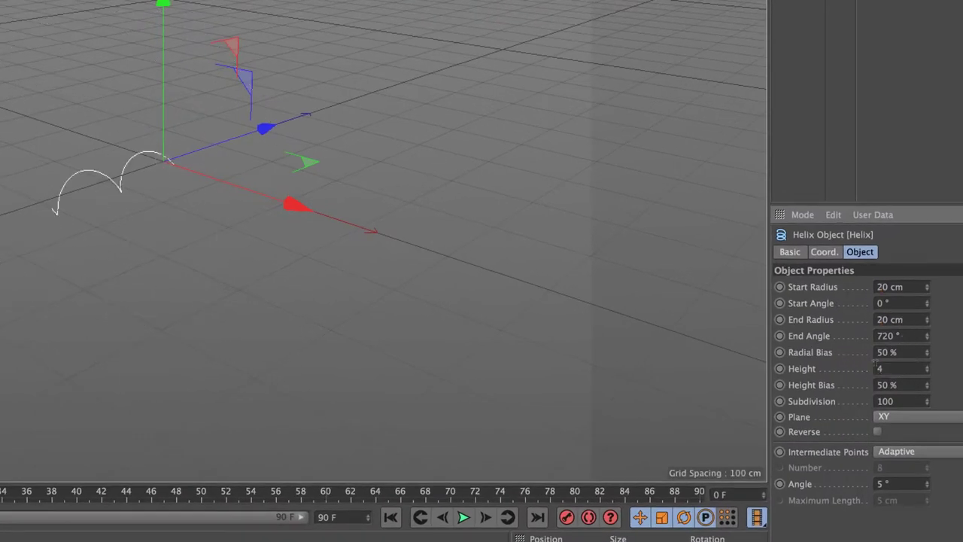
key(Return)
scroll(376, 254, up, 2)
scroll(385, 252, up, 1)
scroll(385, 253, up, 1)
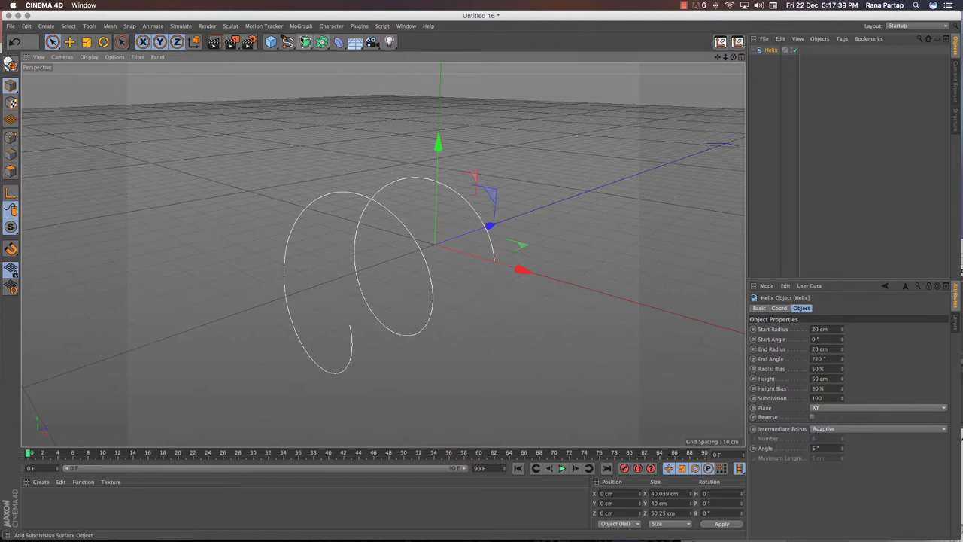
Step: Add a 10 cm circle and a Sweep containing the circle above the helix
drag(288, 41, 372, 89)
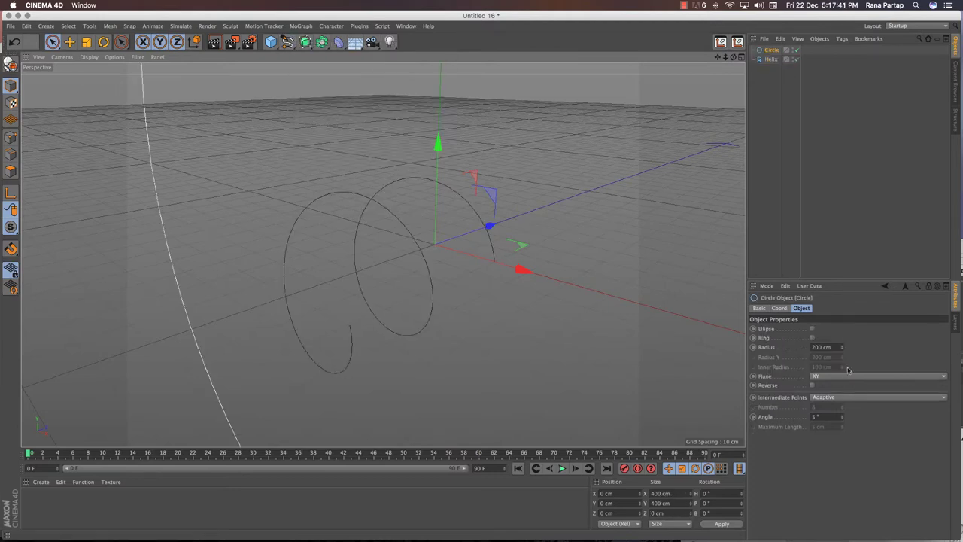
click(821, 347)
text(10)
key(Return)
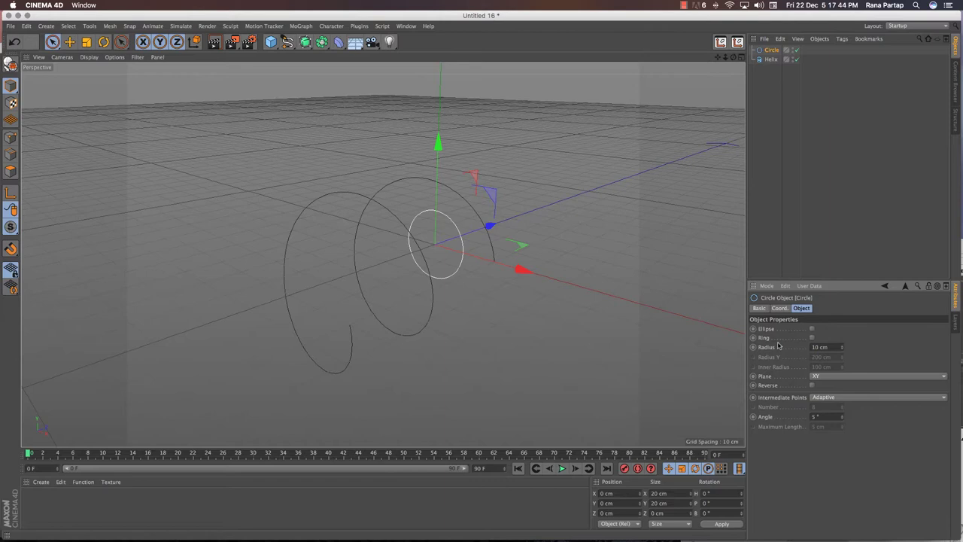
drag(304, 41, 339, 88)
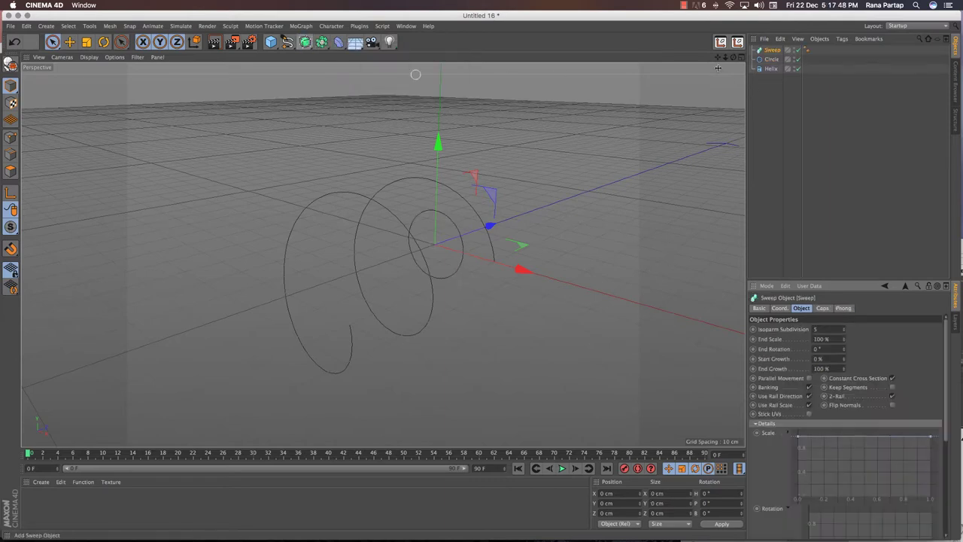
click(775, 58)
mouse_move(770, 58)
mouse_down()
mouse_move(775, 69)
mouse_move(773, 56)
mouse_up()
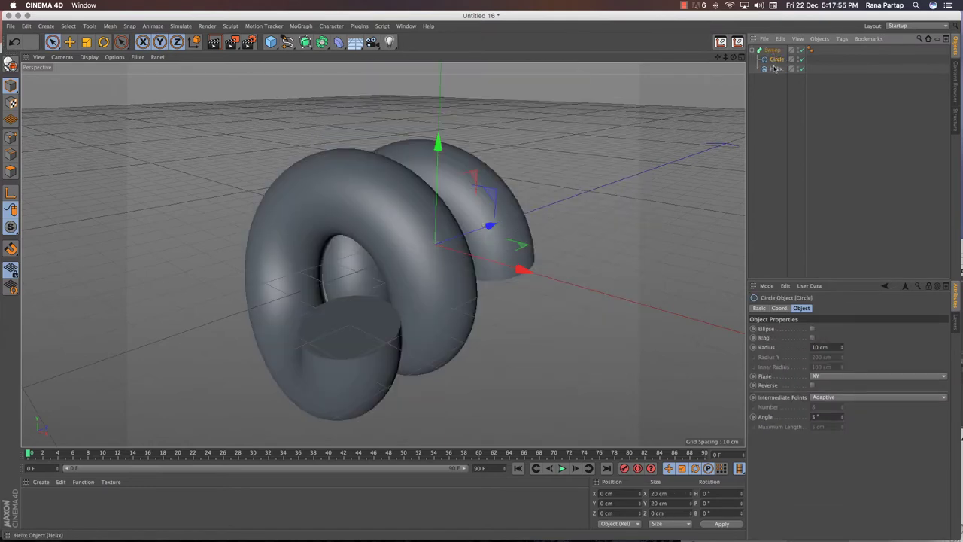
alt+drag(485, 172, 512, 125)
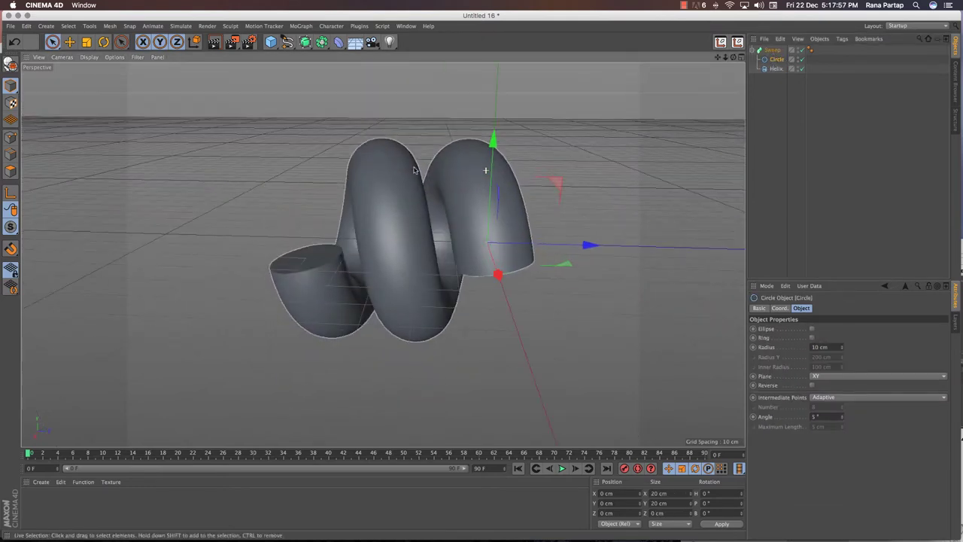
Step: Thin the circle profile to a 6 cm radius
double_click(820, 346)
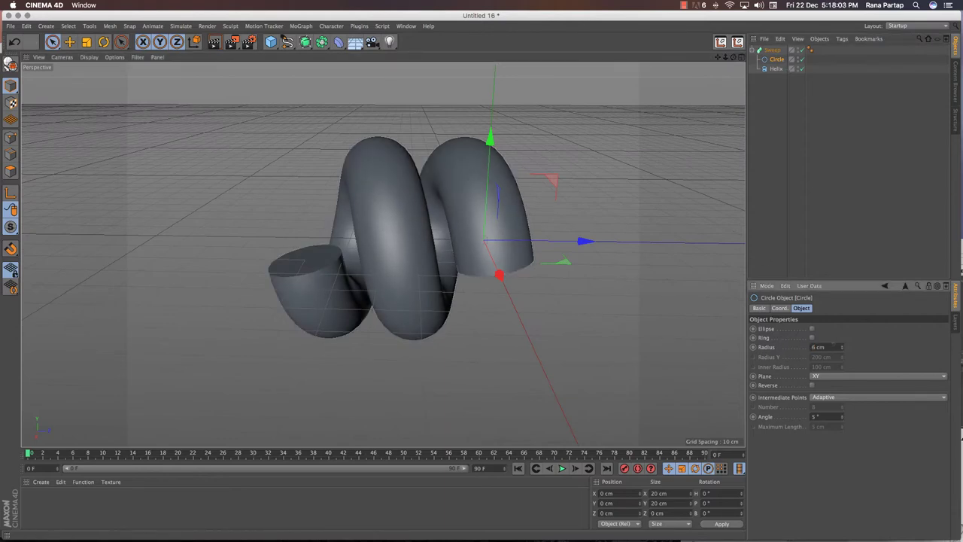
key(Return)
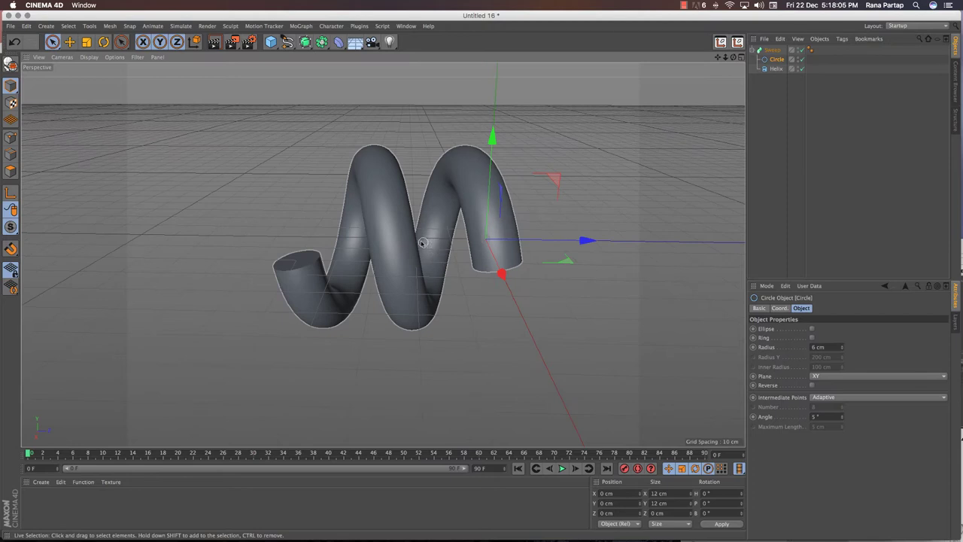
mouse_move(392, 230)
alt+mouse_down()
mouse_move(449, 208)
mouse_move(381, 251)
alt+mouse_up()
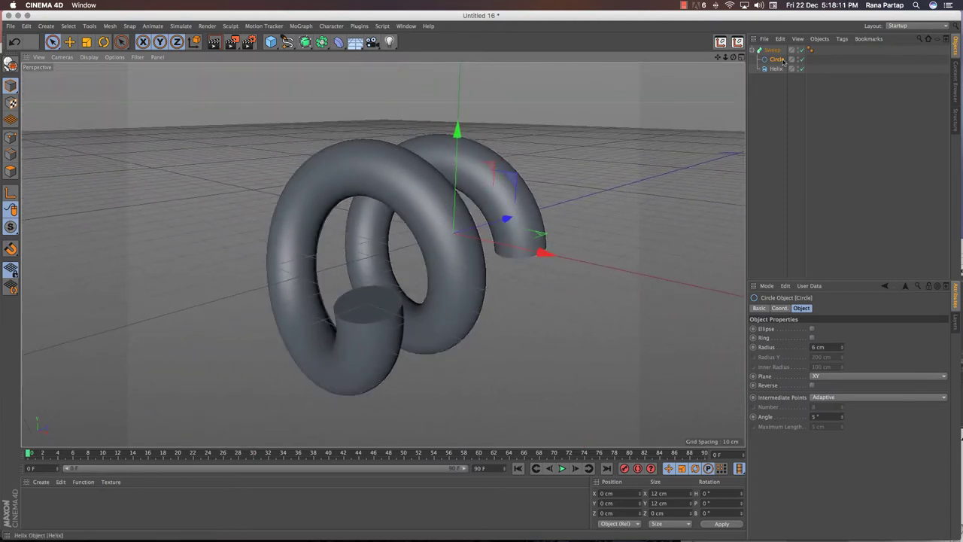
Step: Switch off the Sweep and set the helix subdivision to 30
click(802, 51)
click(775, 68)
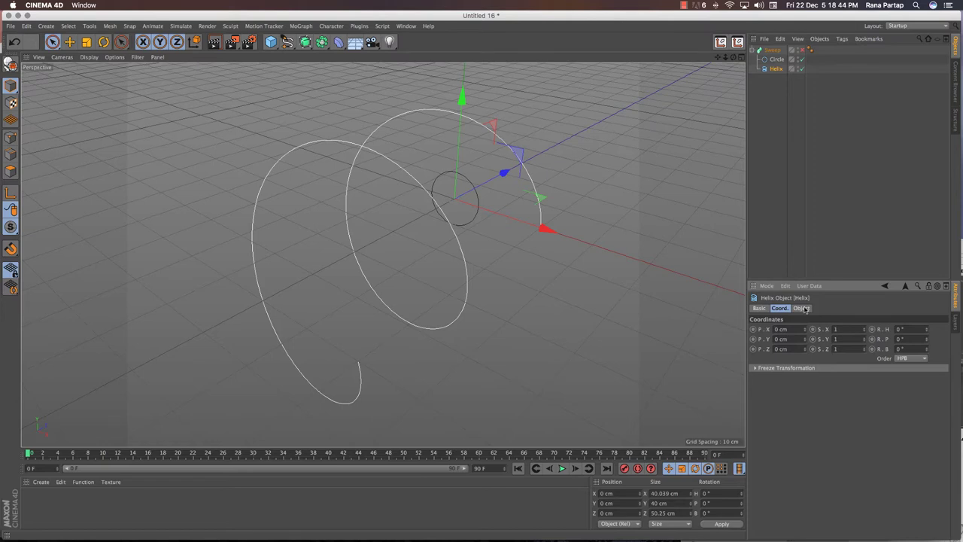
click(801, 308)
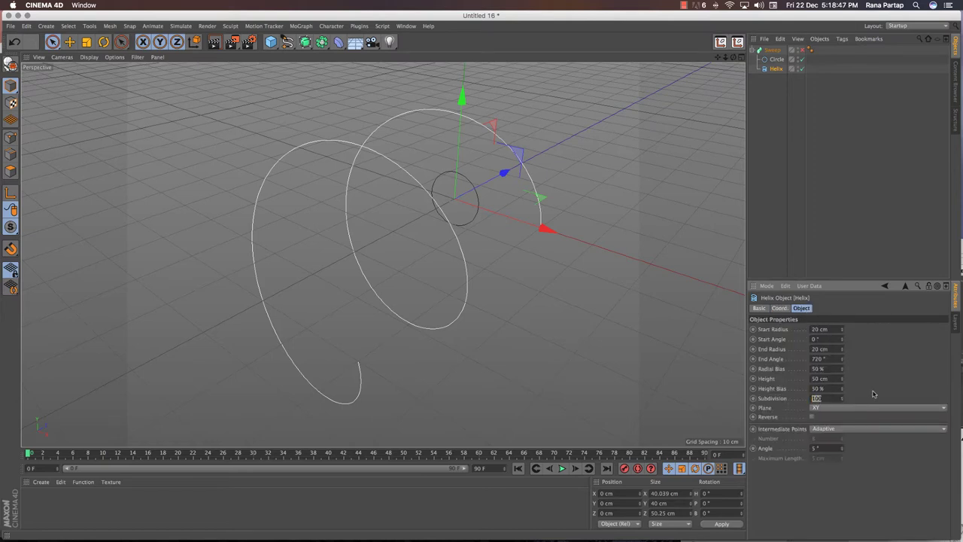
text(30)
key(Return)
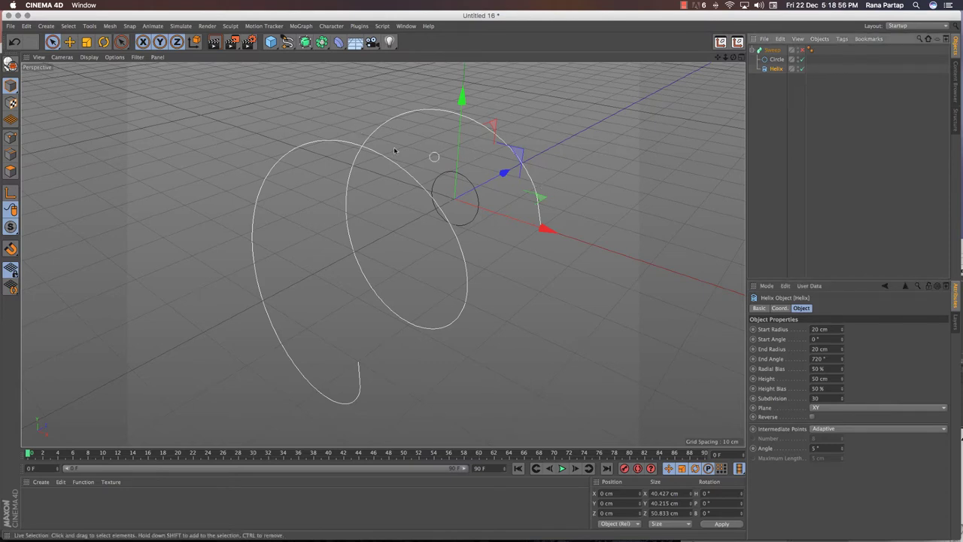
Step: Make the helix an editable spline and switch to the four-viewport layout
click(10, 63)
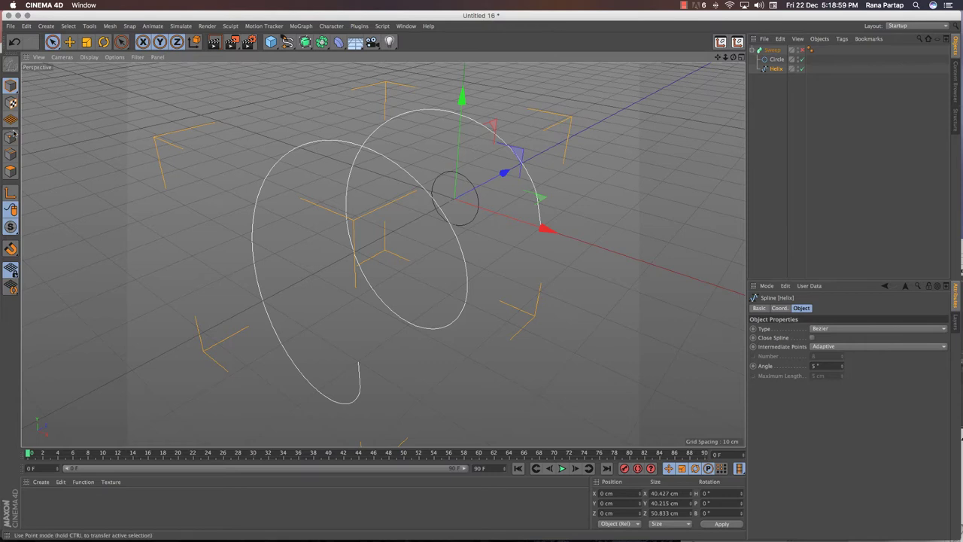
scroll(265, 232, down, 3)
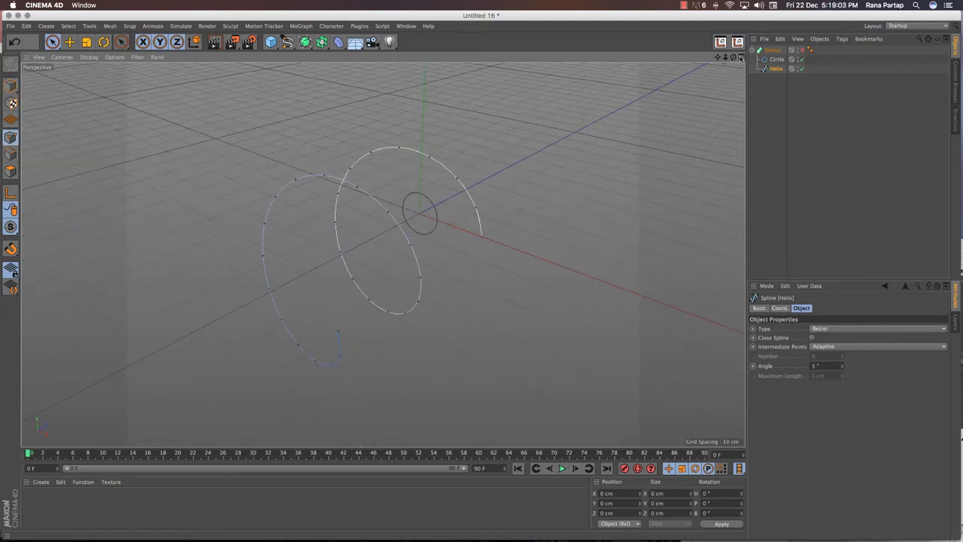
click(740, 58)
scroll(567, 353, up, 3)
scroll(568, 353, up, 1)
scroll(167, 198, up, 3)
Step: Set the helix's end point to hard interpolation
click(190, 189)
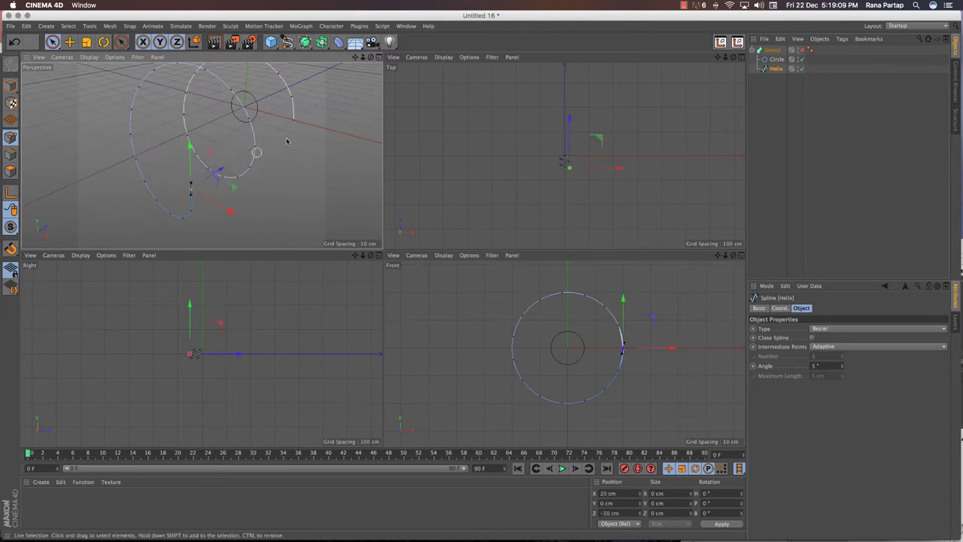
right_click(295, 121)
click(322, 147)
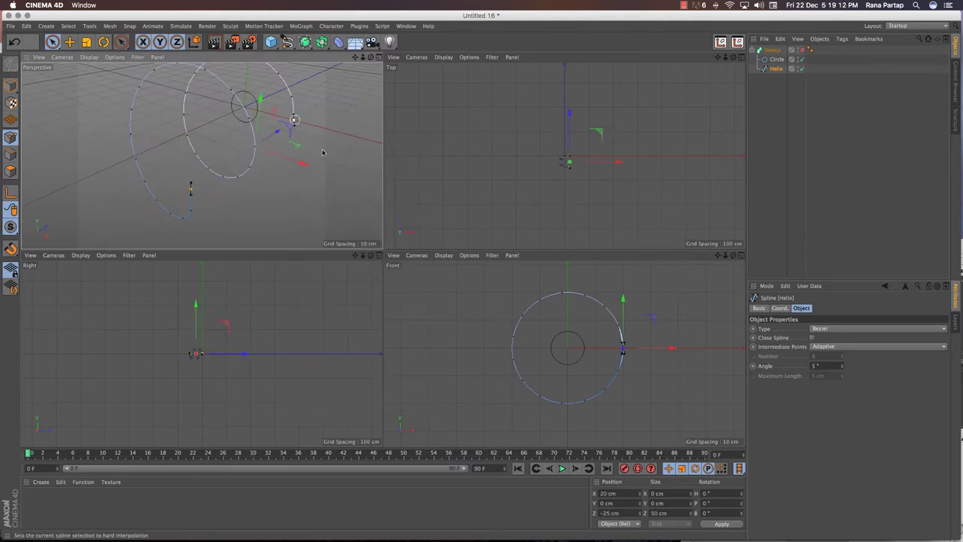
Step: Drag the helix end point down below the coil to form a straight tail
click(192, 189)
scroll(640, 320, down, 2)
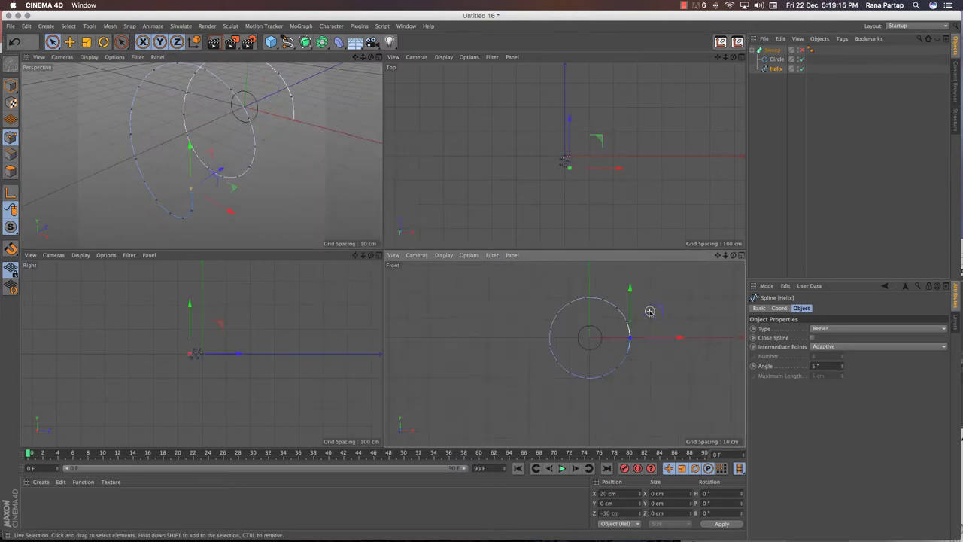
drag(717, 255, 684, 269)
drag(579, 349, 580, 264)
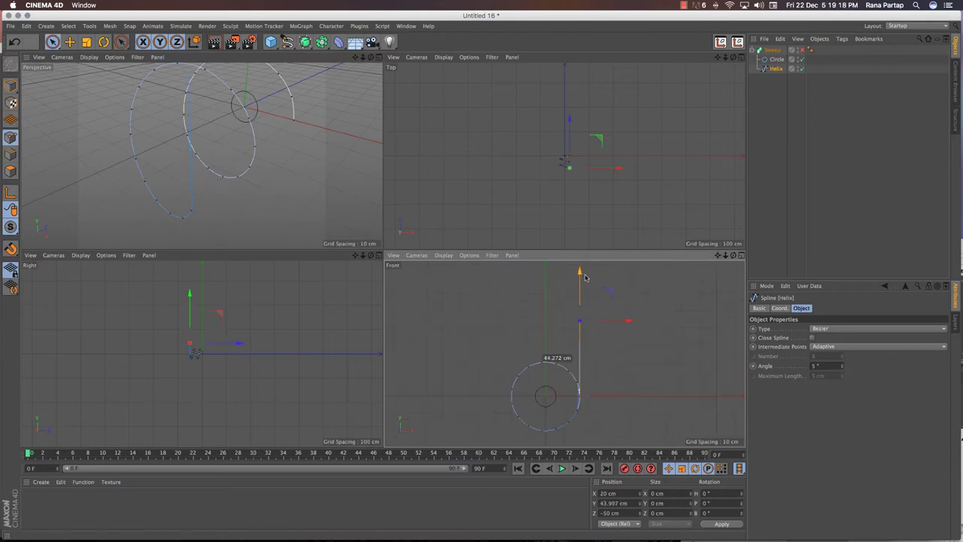
drag(629, 312, 677, 312)
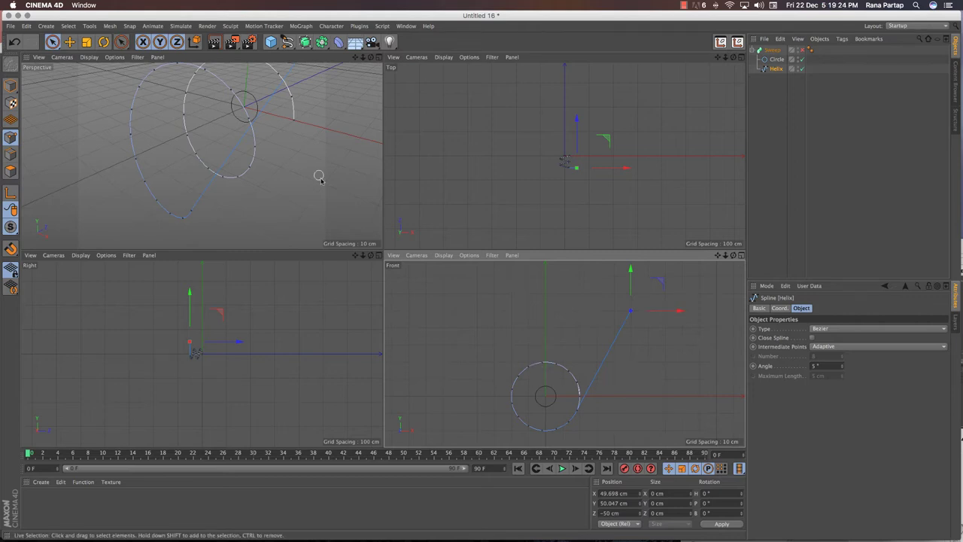
key(ctrl+z)
key(ctrl+z)
mouse_move(559, 319)
mouse_down()
mouse_move(558, 410)
mouse_move(632, 413)
mouse_move(626, 401)
mouse_up()
scroll(591, 367, down, 3)
scroll(591, 368, down, 1)
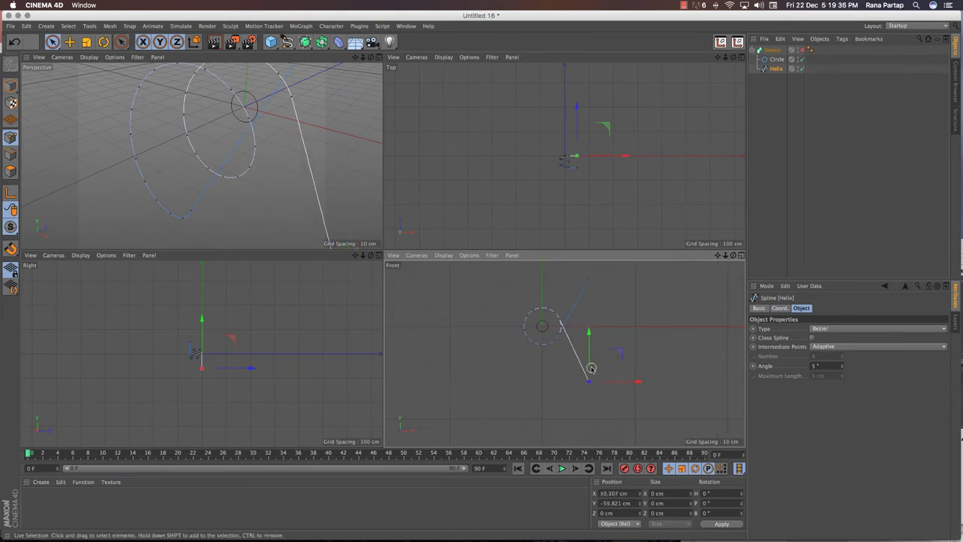
scroll(561, 335, up, 2)
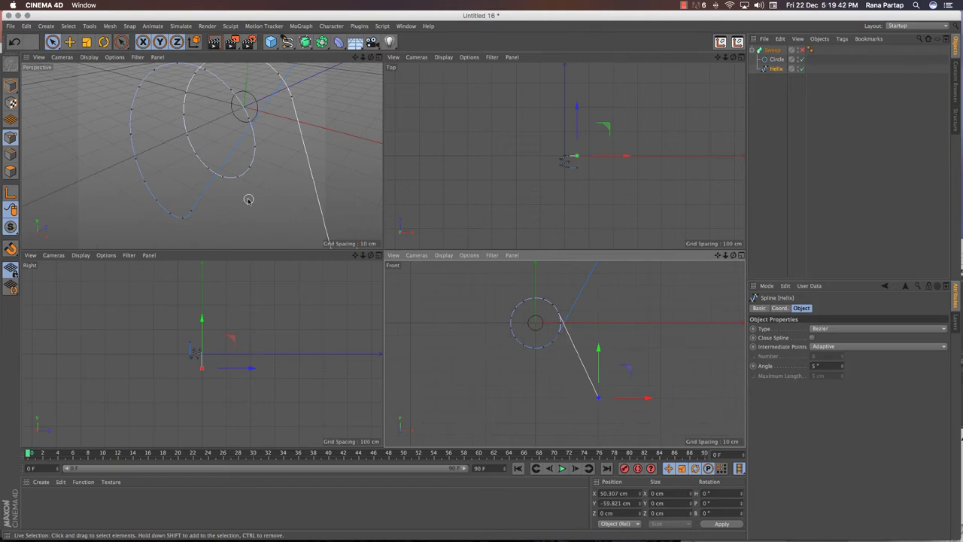
alt+drag(248, 199, 250, 201)
Step: Zoom and reframe the front and perspective views around the helix and tube
scroll(549, 317, up, 3)
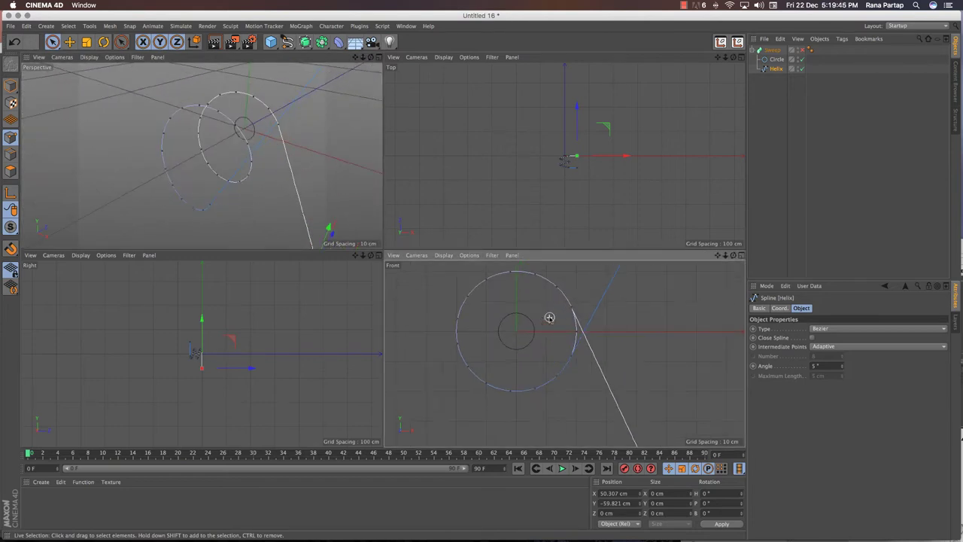
scroll(535, 334, up, 1)
scroll(532, 334, up, 1)
scroll(530, 334, up, 1)
scroll(529, 334, down, 1)
mouse_move(568, 332)
alt+middle_down()
mouse_move(565, 352)
mouse_move(579, 338)
alt+middle_up()
scroll(588, 327, down, 1)
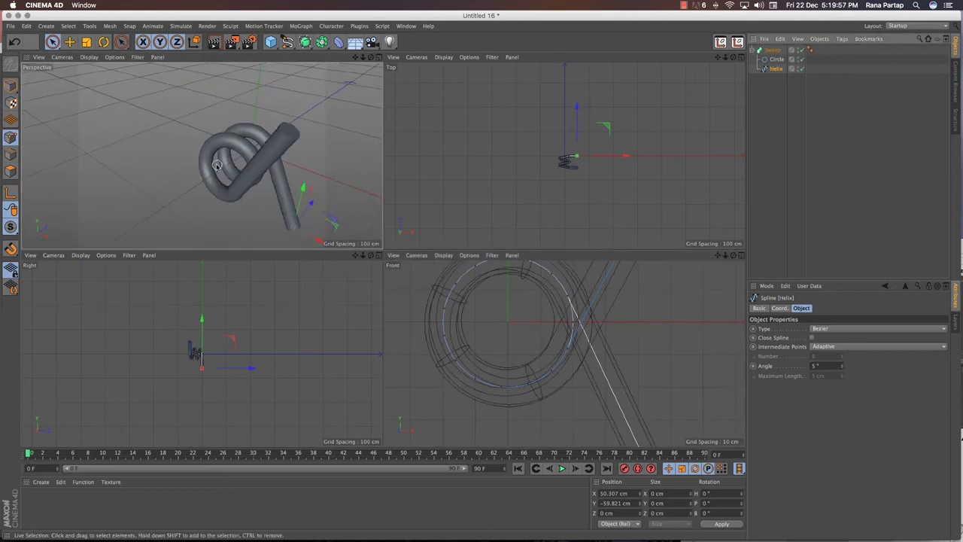
mouse_move(247, 167)
alt+mouse_down()
mouse_move(109, 160)
mouse_move(159, 141)
mouse_move(115, 159)
alt+mouse_up()
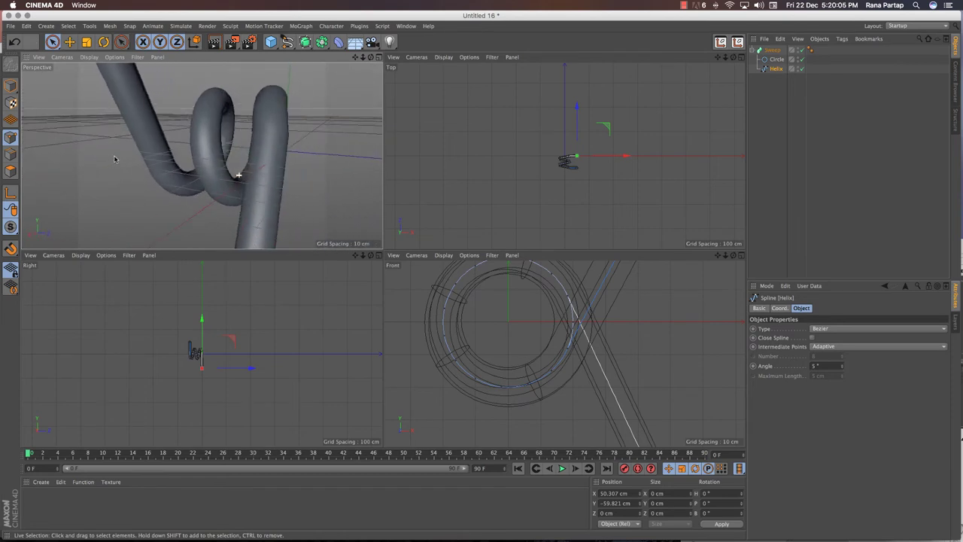
scroll(572, 308, up, 2)
scroll(580, 308, down, 2)
scroll(606, 348, down, 2)
scroll(639, 391, up, 1)
scroll(632, 401, up, 1)
Step: Move the helix about 10 cm left along X to 40.01 cm
drag(659, 422, 639, 425)
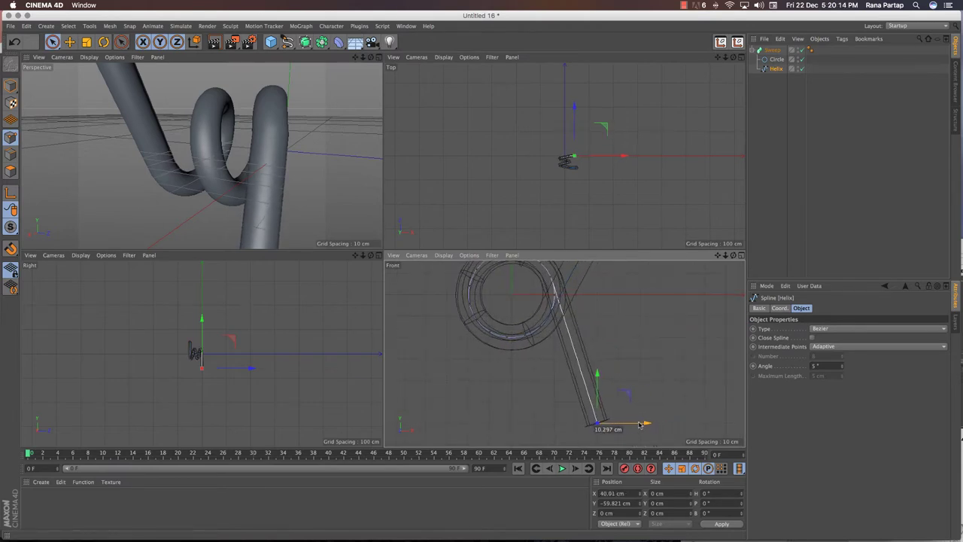
drag(717, 255, 563, 352)
scroll(279, 215, down, 3)
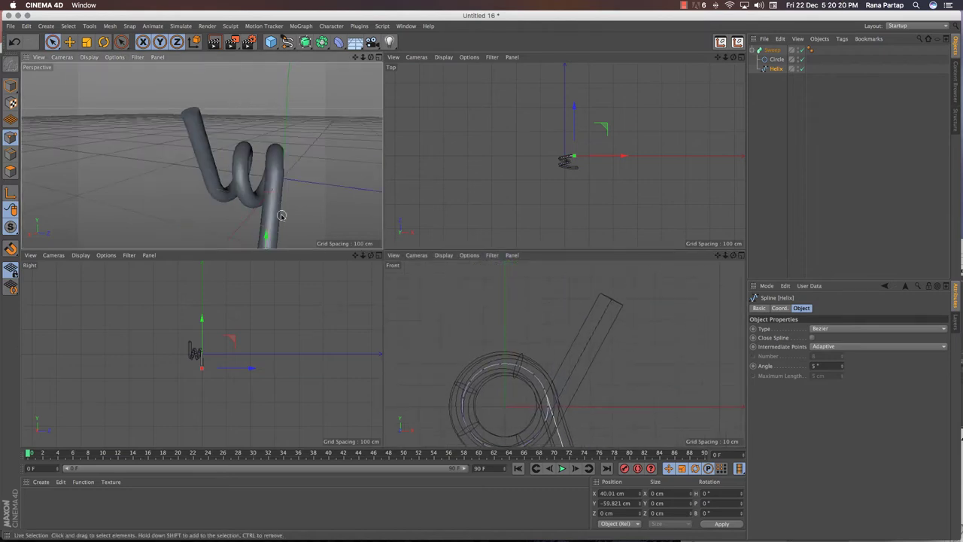
Step: Hide the Sweep and select the helix point where the coil meets the tail
click(799, 50)
click(799, 50)
click(801, 49)
click(191, 112)
click(214, 185)
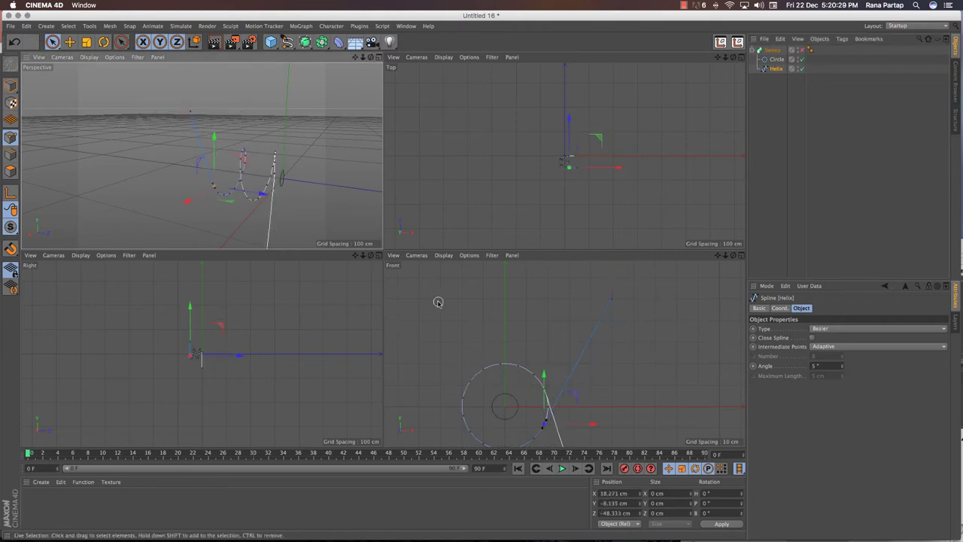
scroll(537, 393, up, 2)
scroll(541, 387, up, 2)
scroll(547, 378, up, 2)
Step: Rotate the junction point to reshape the bend and check it with the Sweep on
key(r)
drag(606, 371, 580, 367)
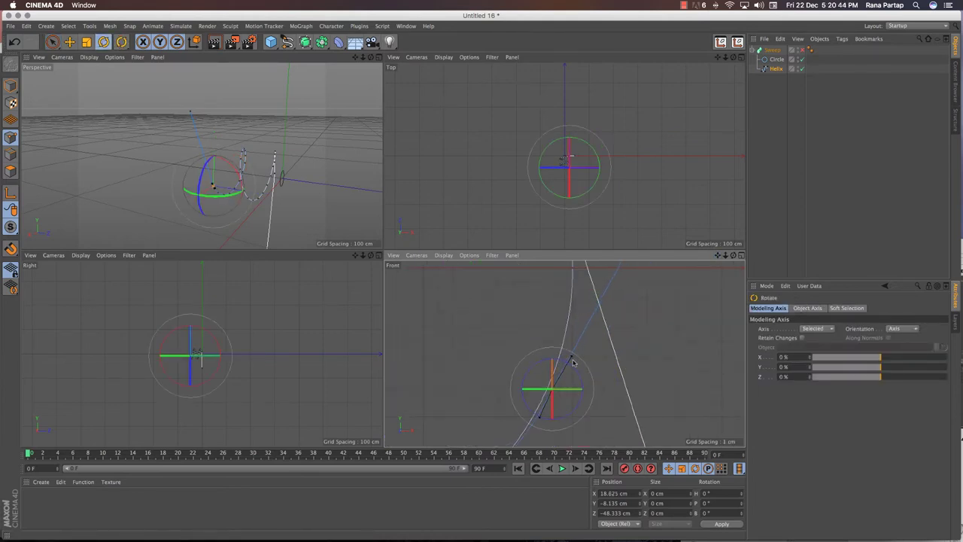
drag(572, 363, 574, 369)
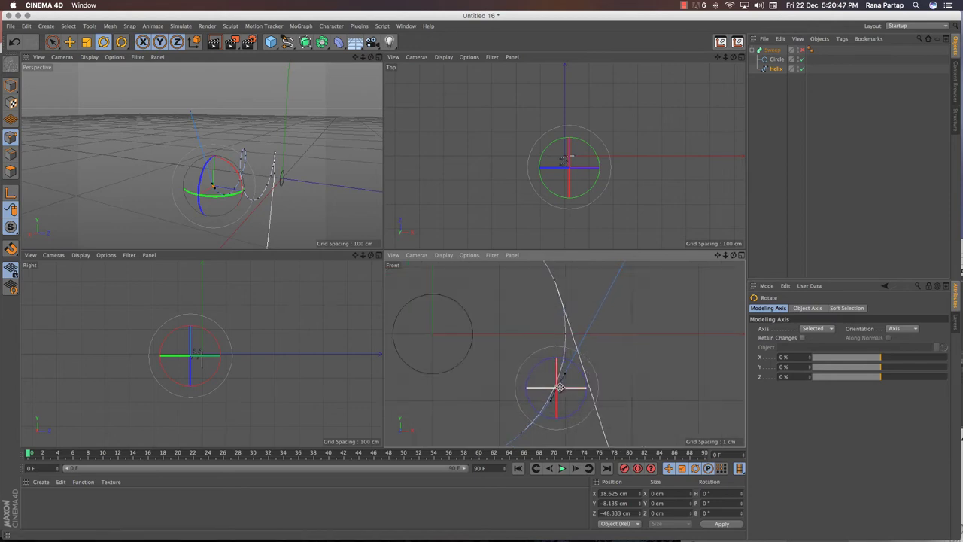
click(52, 42)
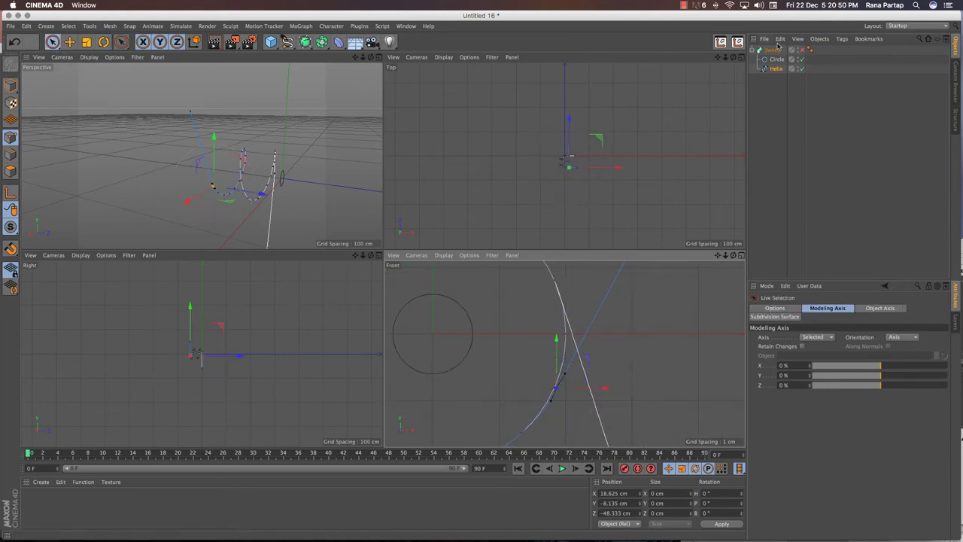
click(801, 50)
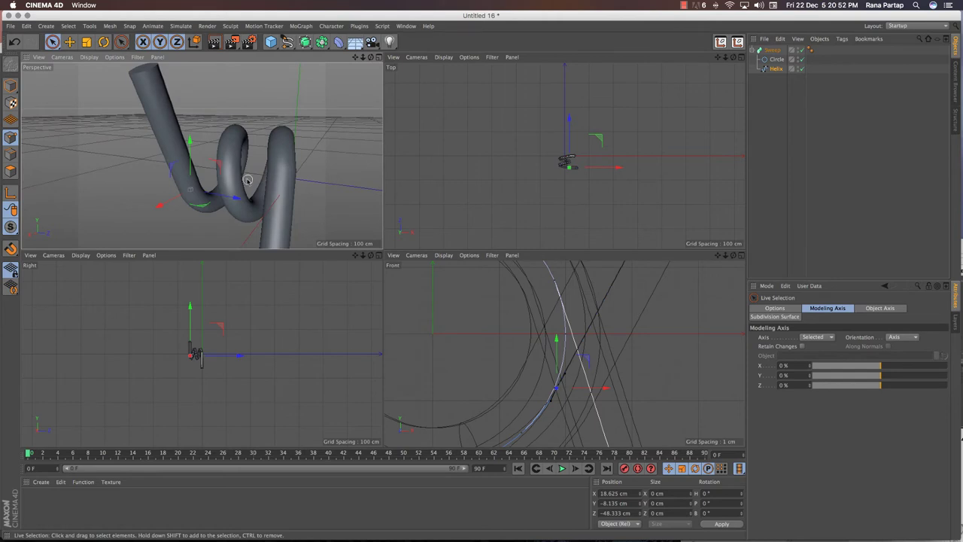
key(ctrl+z)
mouse_move(225, 185)
alt+mouse_down()
mouse_move(223, 164)
mouse_move(174, 186)
alt+mouse_up()
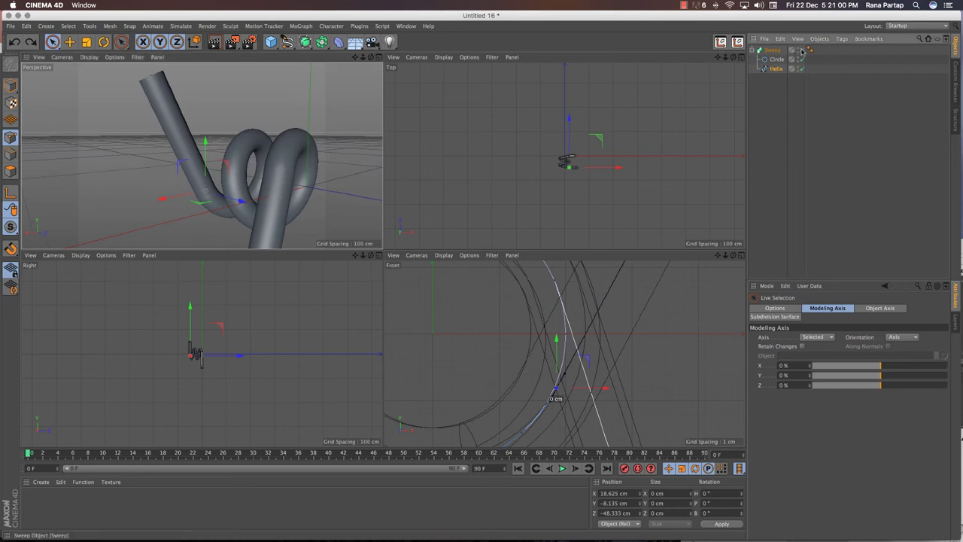
key(ctrl+shift+z)
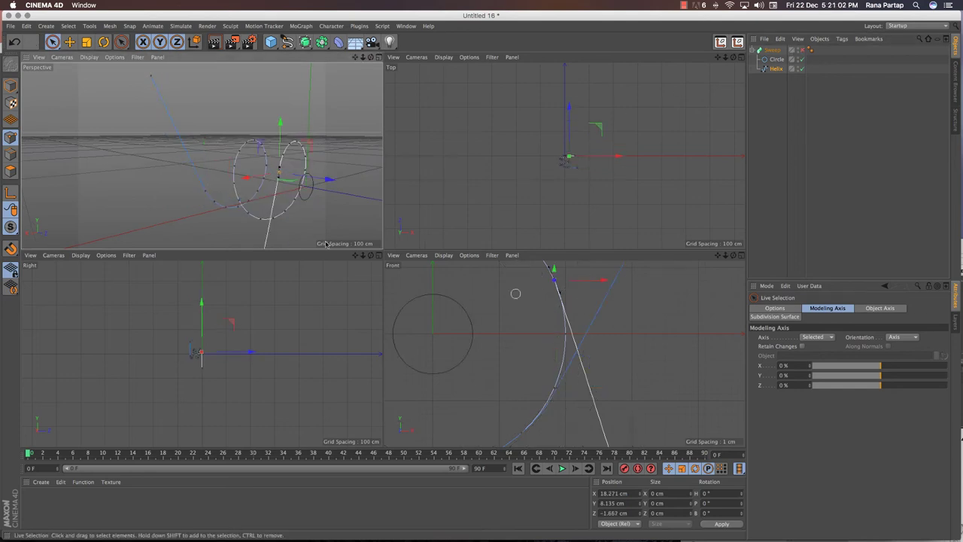
Step: Rotate the point slightly in front view, re-enable the Sweep, and maximise the perspective view
click(104, 41)
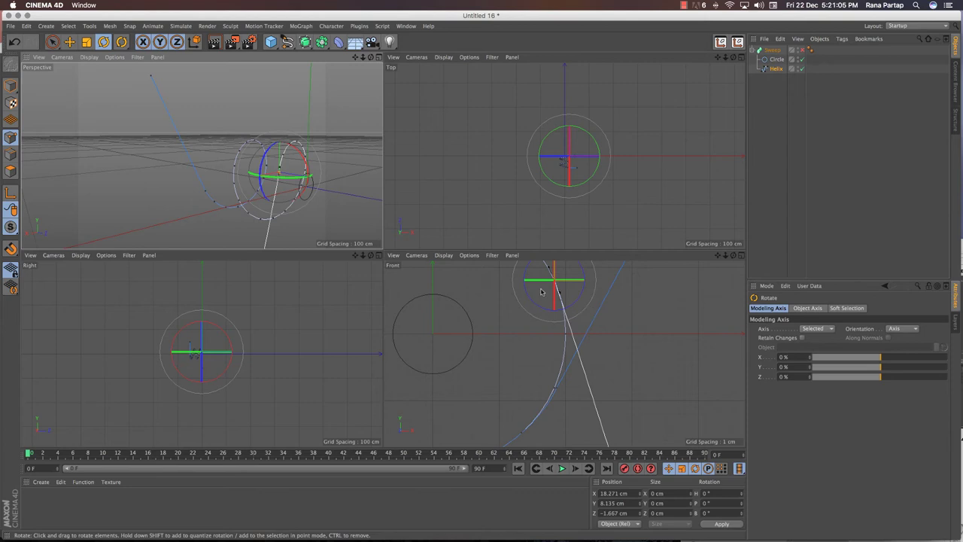
scroll(540, 291, up, 3)
drag(537, 350, 544, 351)
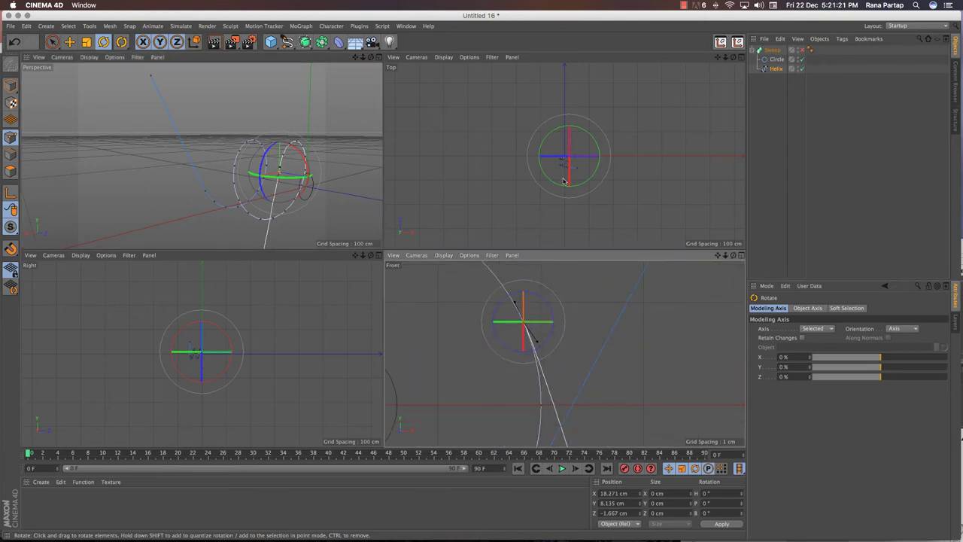
click(799, 50)
click(800, 50)
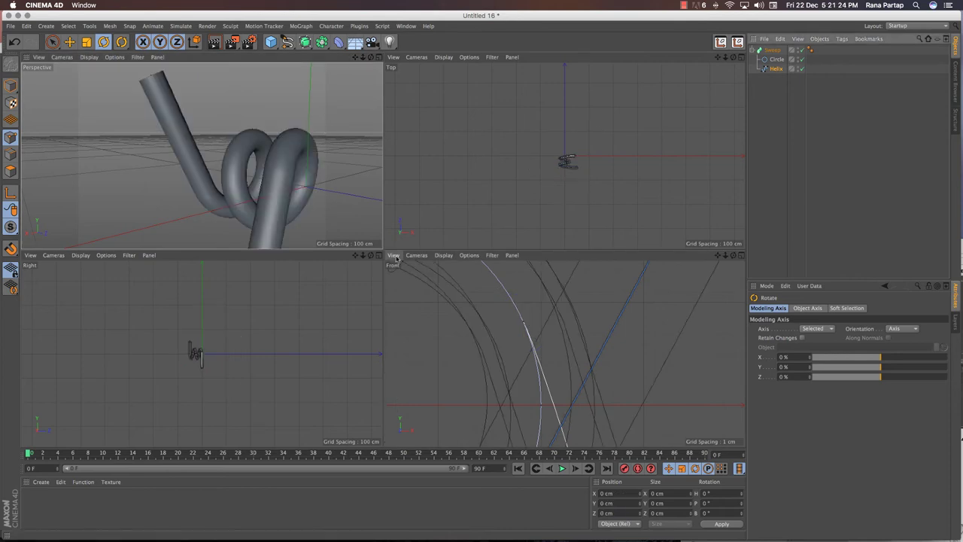
alt+drag(271, 195, 223, 209)
scroll(223, 209, up, 5)
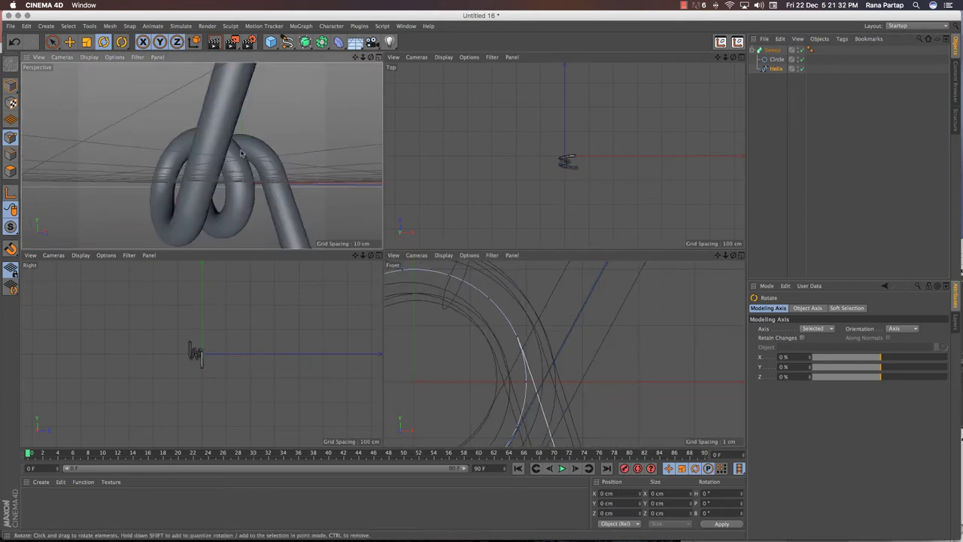
alt+drag(243, 153, 244, 203)
middle_click(244, 203)
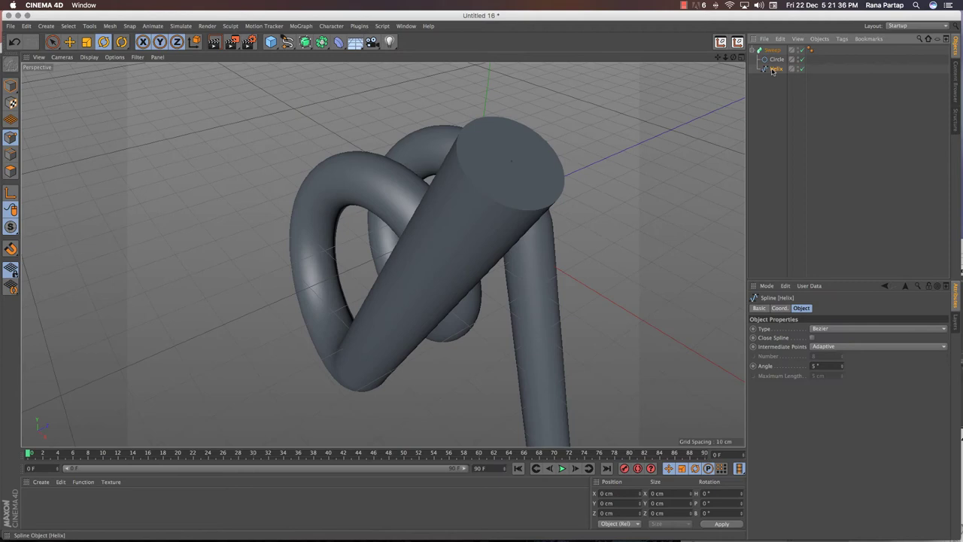
Step: Set the Sweep's Start and End caps to None
scroll(496, 196, down, 2)
click(511, 172)
click(822, 308)
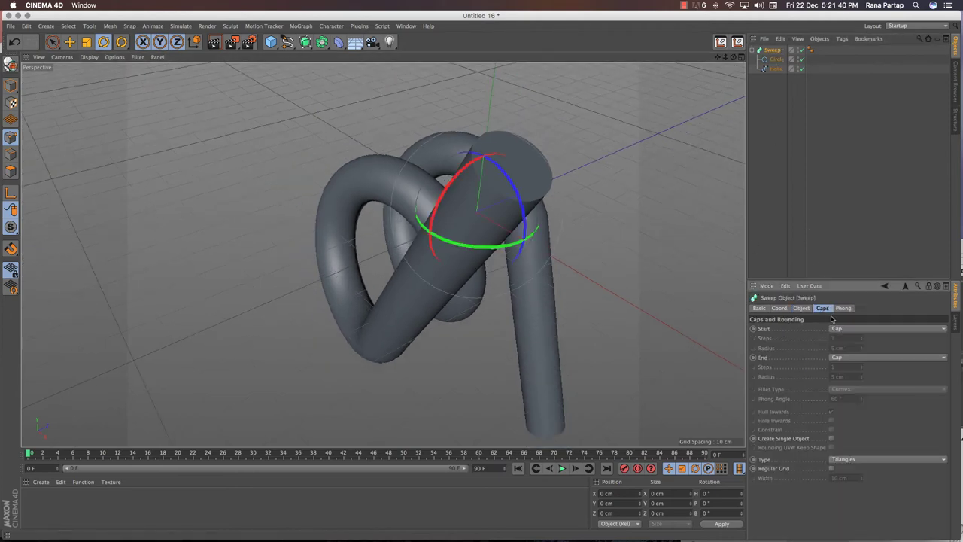
click(887, 356)
scroll(488, 246, down, 3)
mouse_move(488, 245)
alt+mouse_down()
mouse_move(522, 217)
mouse_move(446, 210)
mouse_move(561, 200)
mouse_move(490, 206)
mouse_move(541, 193)
mouse_move(535, 213)
alt+mouse_up()
scroll(524, 212, up, 3)
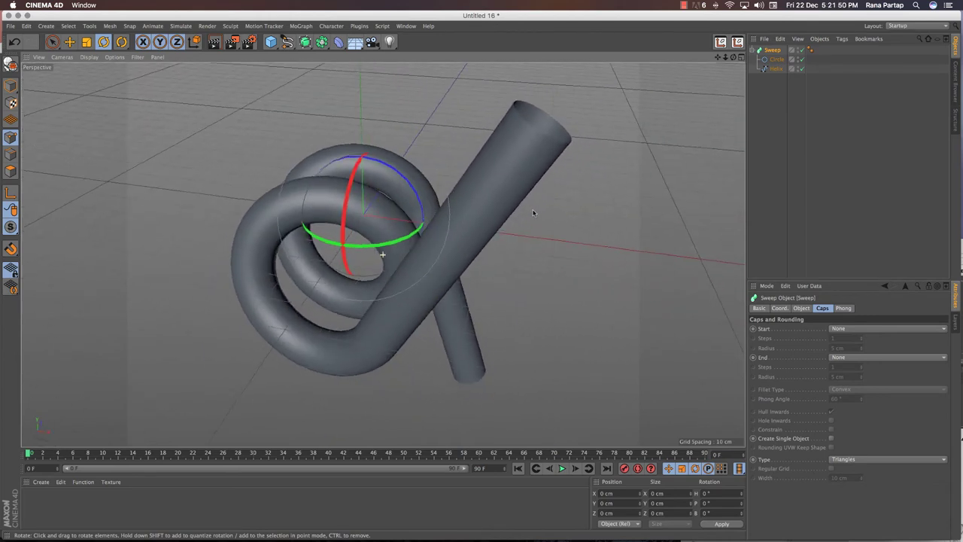
Step: Expand the Sweep's Details section to show the Scale graph
click(801, 307)
click(757, 424)
click(758, 424)
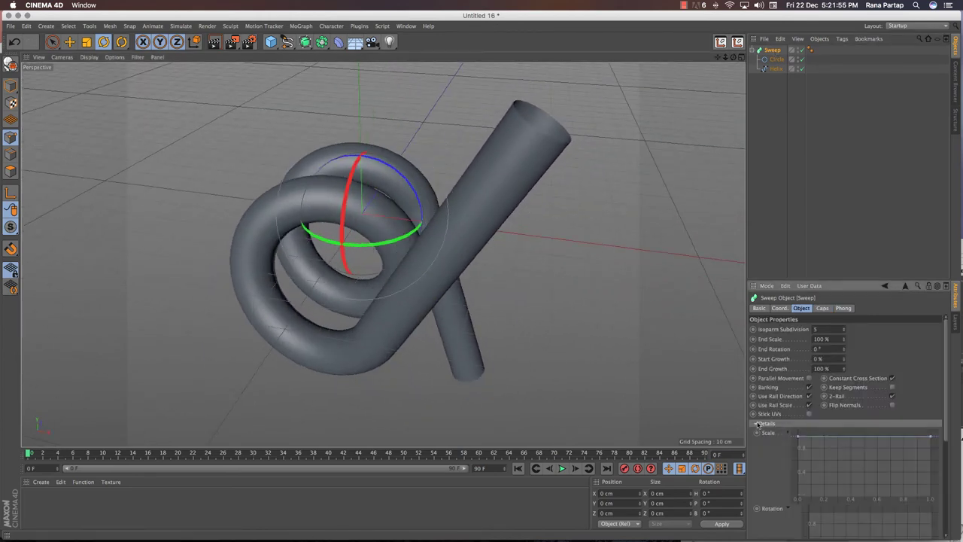
Step: Drop the Scale curve's end to 0 and shape the taper in the enlarged editor
click(812, 437)
drag(930, 438, 930, 499)
right_click(869, 476)
click(902, 525)
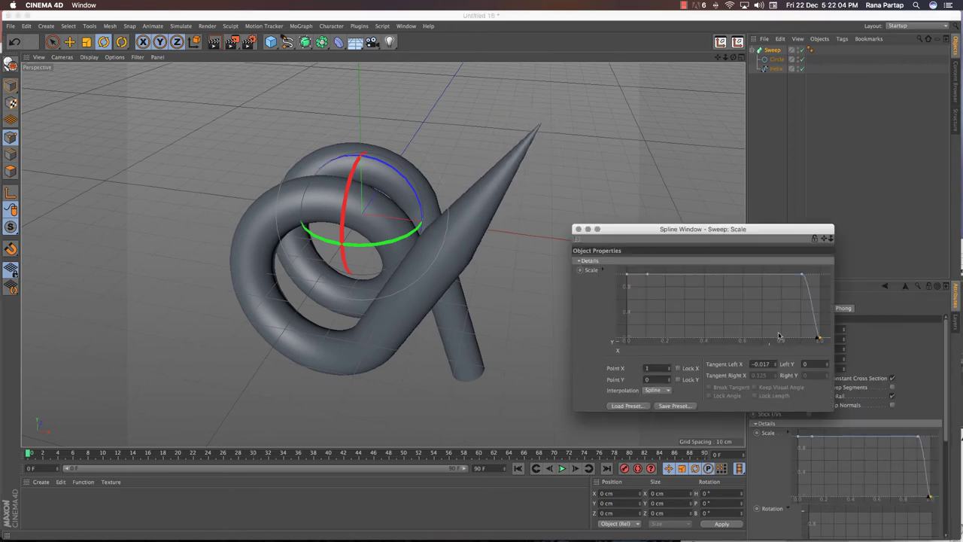
drag(805, 279, 784, 278)
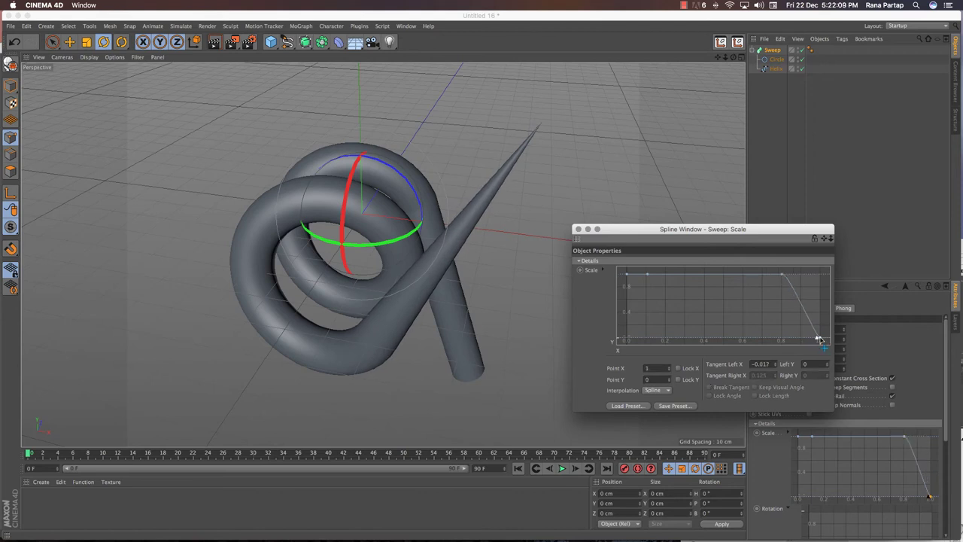
drag(821, 331, 820, 311)
drag(782, 274, 742, 276)
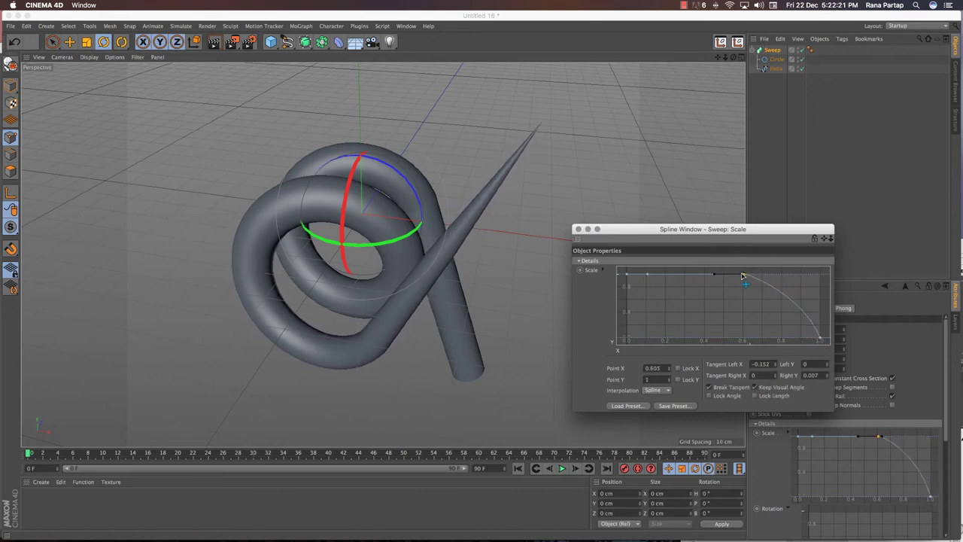
Step: Bring the curve's start to 0 and refine the full-thickness plateau at 1
drag(626, 273, 640, 339)
mouse_move(655, 277)
ctrl+mouse_down()
mouse_move(697, 275)
mouse_move(679, 274)
ctrl+mouse_up()
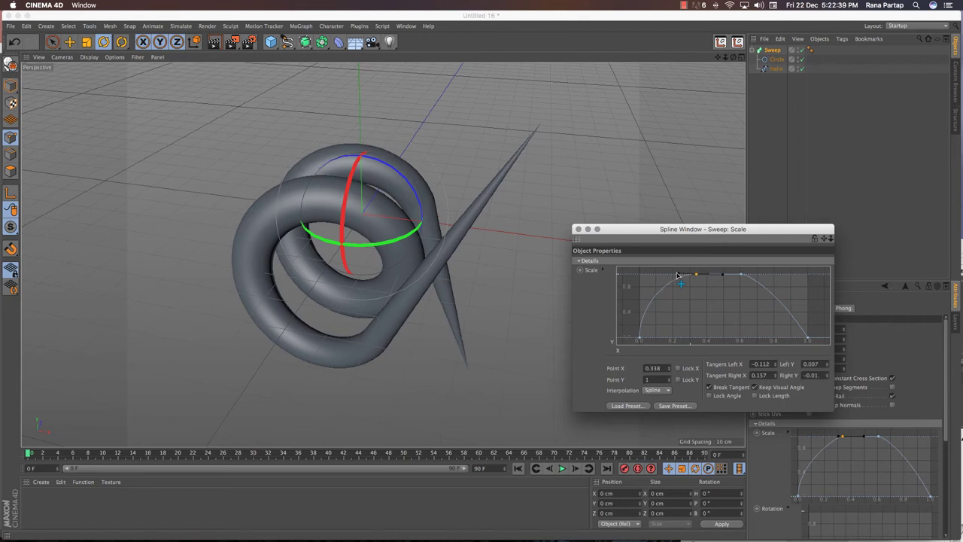
drag(743, 277, 747, 277)
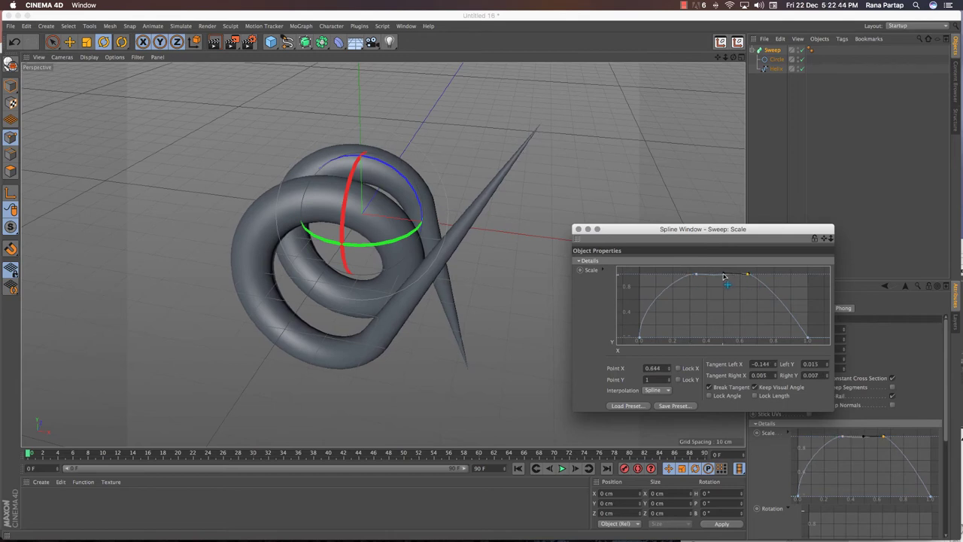
click(696, 277)
drag(696, 277, 694, 275)
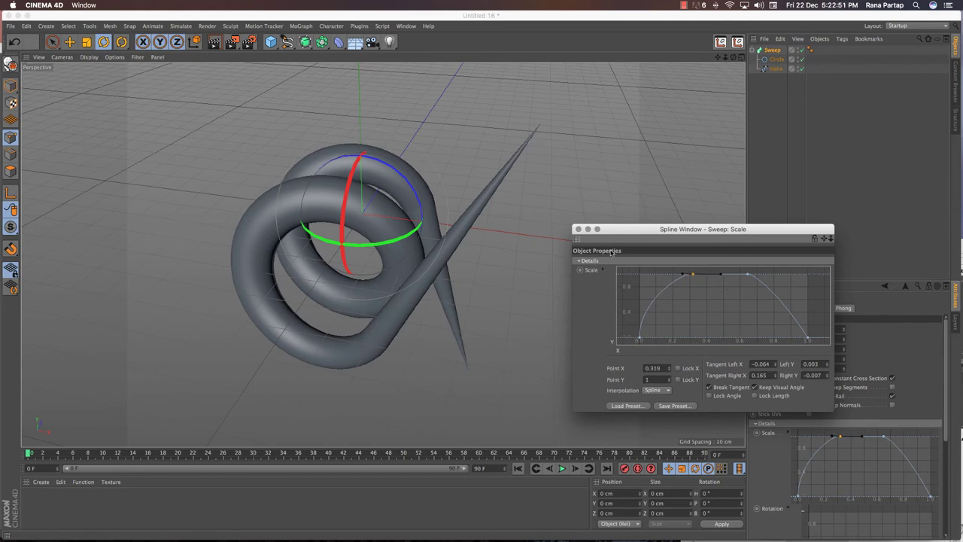
click(577, 228)
alt+drag(489, 279, 427, 259)
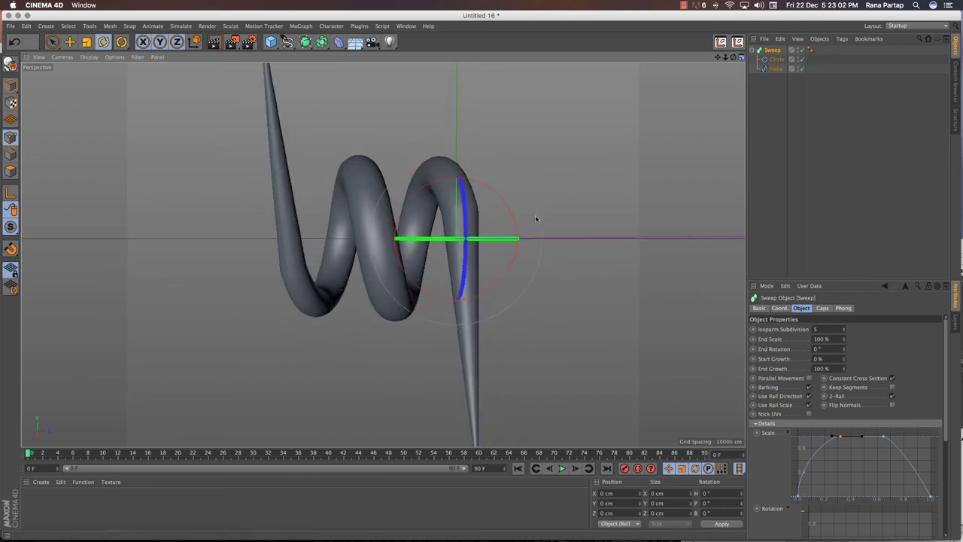
Step: Switch to four views, hide the Sweep, and select the Helix spline
key(F5)
key(9)
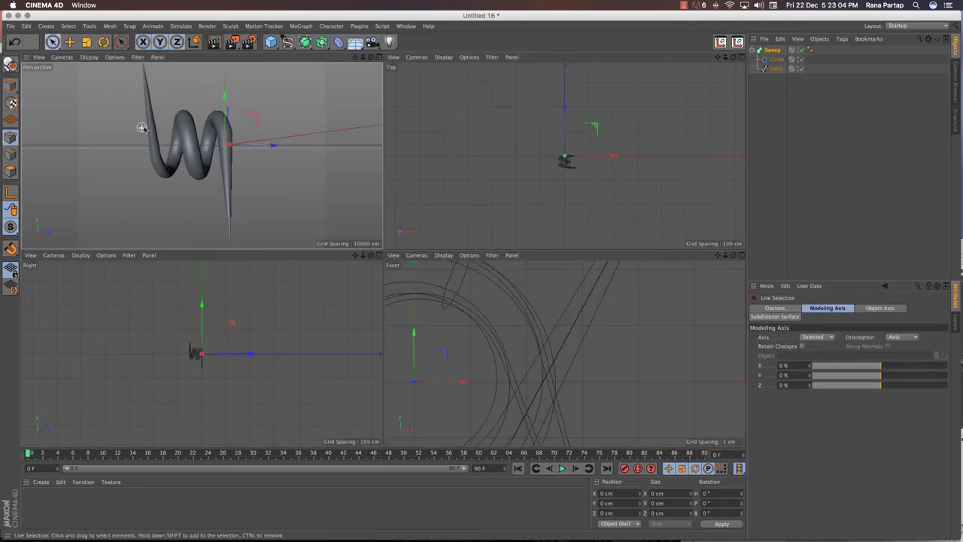
key(h)
click(797, 50)
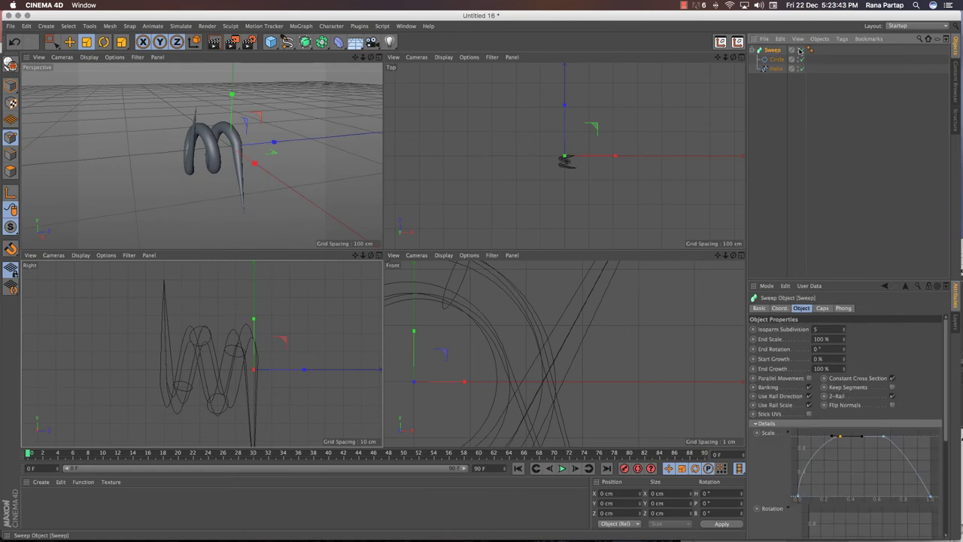
click(800, 51)
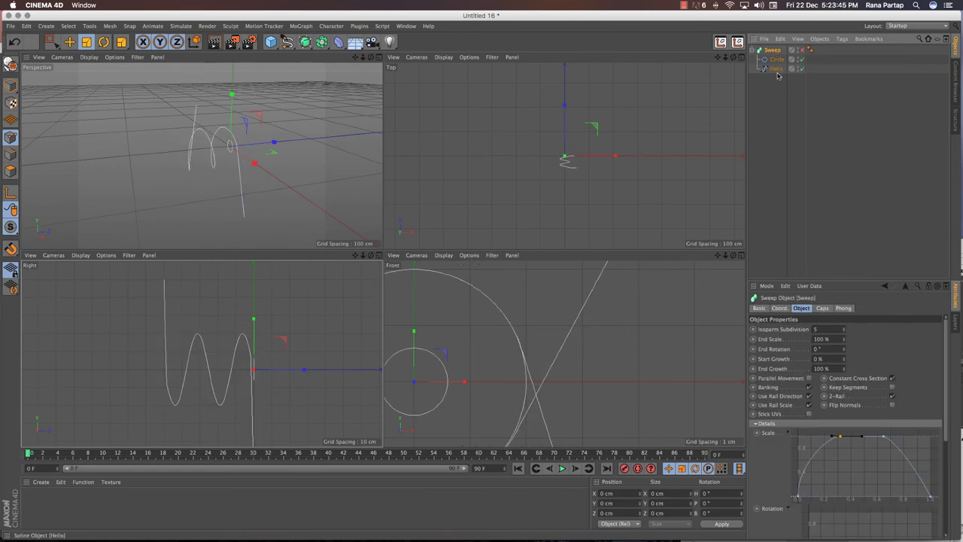
click(775, 68)
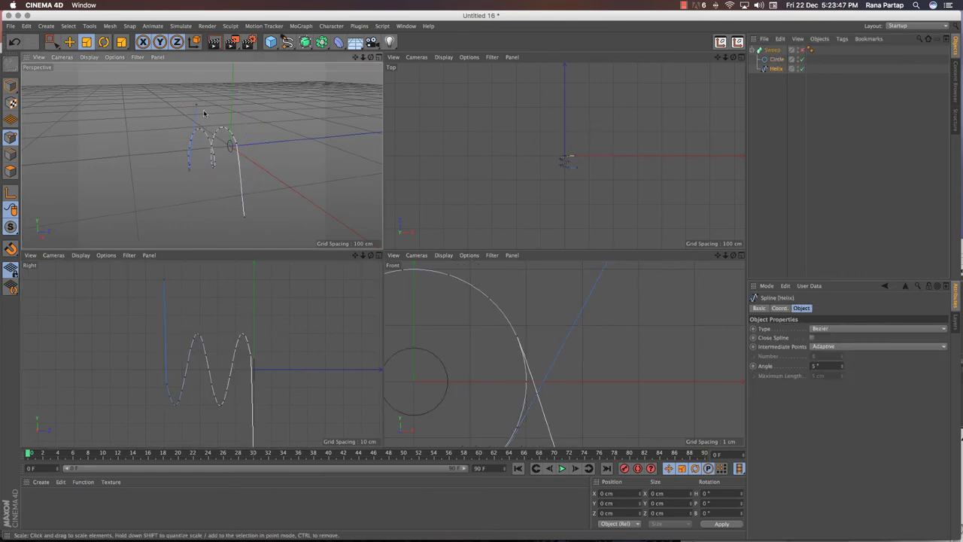
key(0)
Step: Stretch all helix points along Z to about 71.6 cm and turn the Sweep back on
mouse_move(207, 113)
mouse_down()
mouse_move(232, 199)
mouse_move(255, 220)
mouse_up()
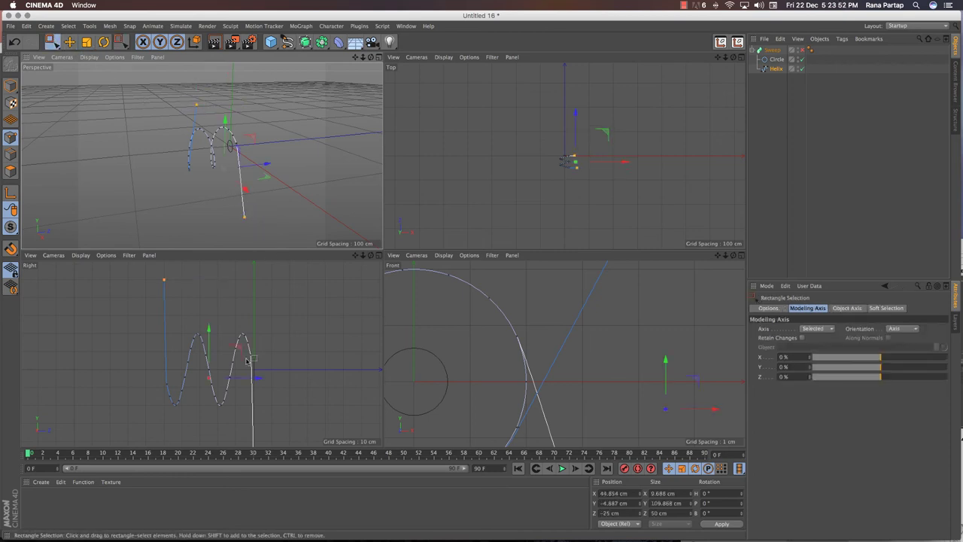
click(121, 43)
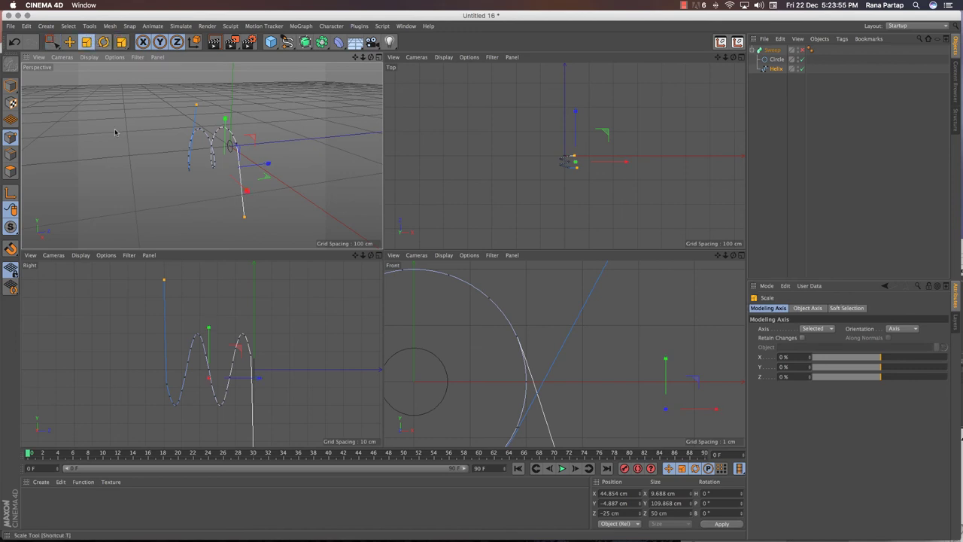
drag(257, 378, 268, 379)
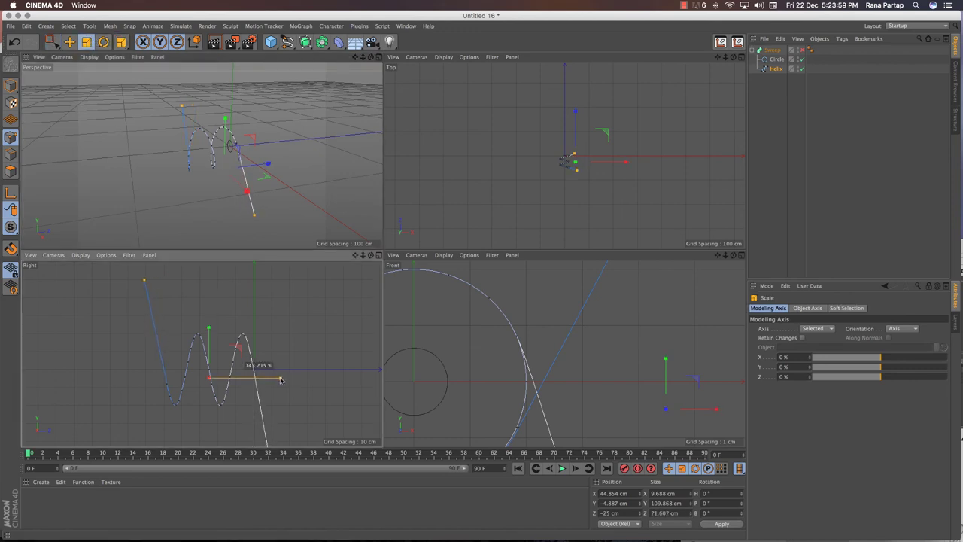
drag(281, 380, 238, 375)
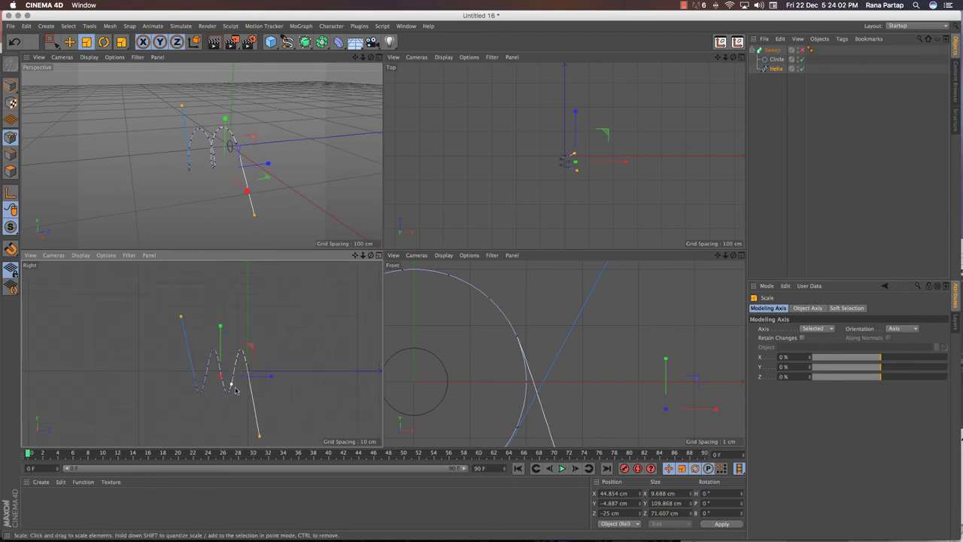
click(799, 51)
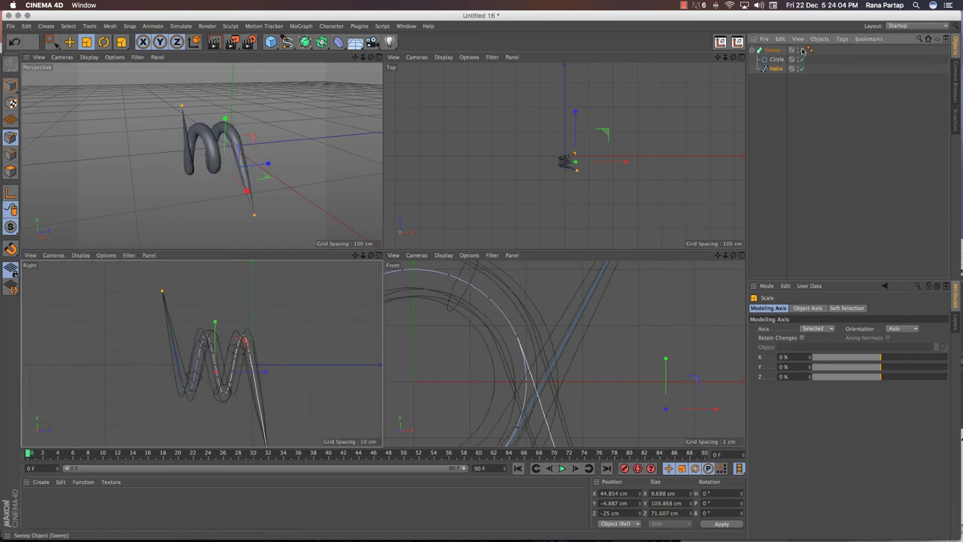
scroll(248, 141, up, 5)
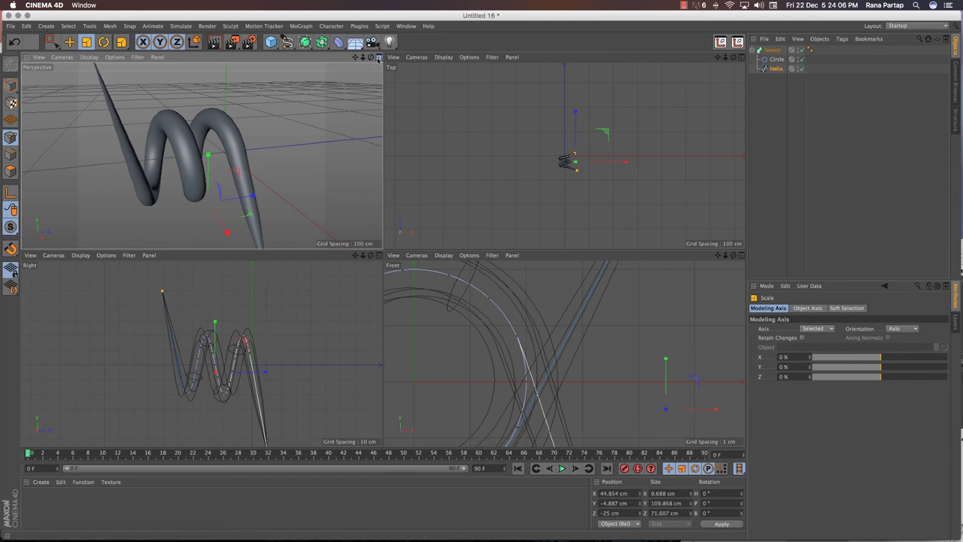
click(379, 58)
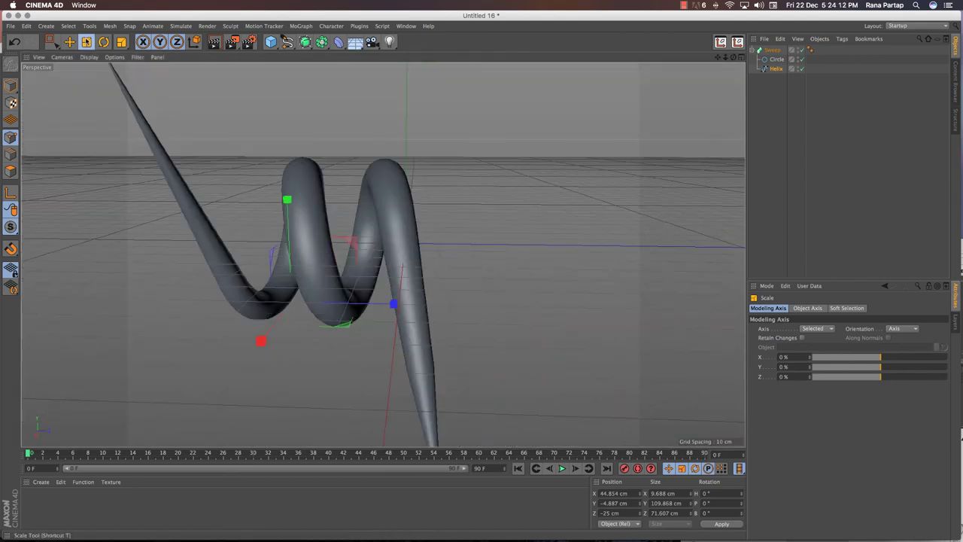
Step: Make a copy of the Sweep rotated -160 degrees on B
drag(57, 43, 83, 59)
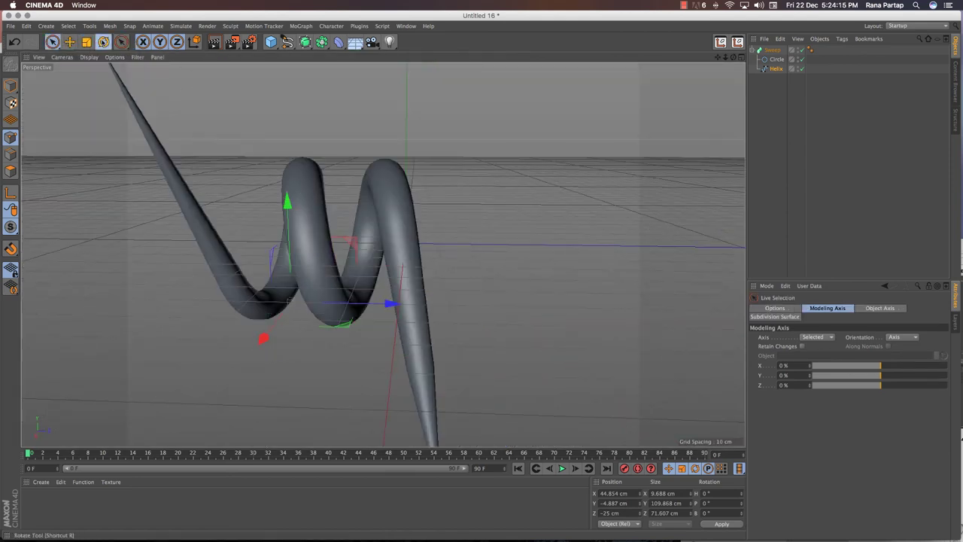
click(104, 42)
click(772, 50)
click(756, 50)
mouse_move(527, 225)
alt+mouse_down()
mouse_move(481, 195)
mouse_move(506, 197)
mouse_move(557, 333)
alt+mouse_up()
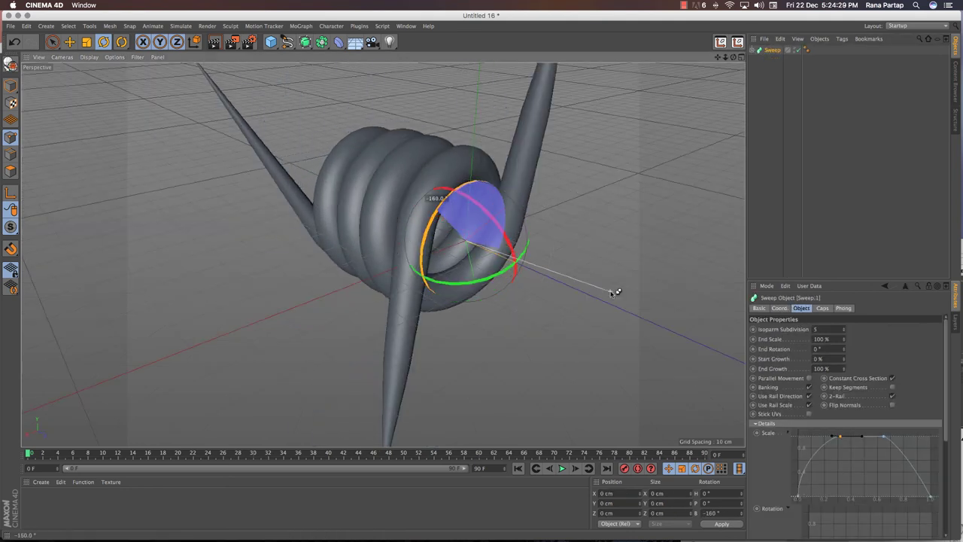
key(ctrl+c)
key(ctrl+v)
scroll(552, 333, down, 5)
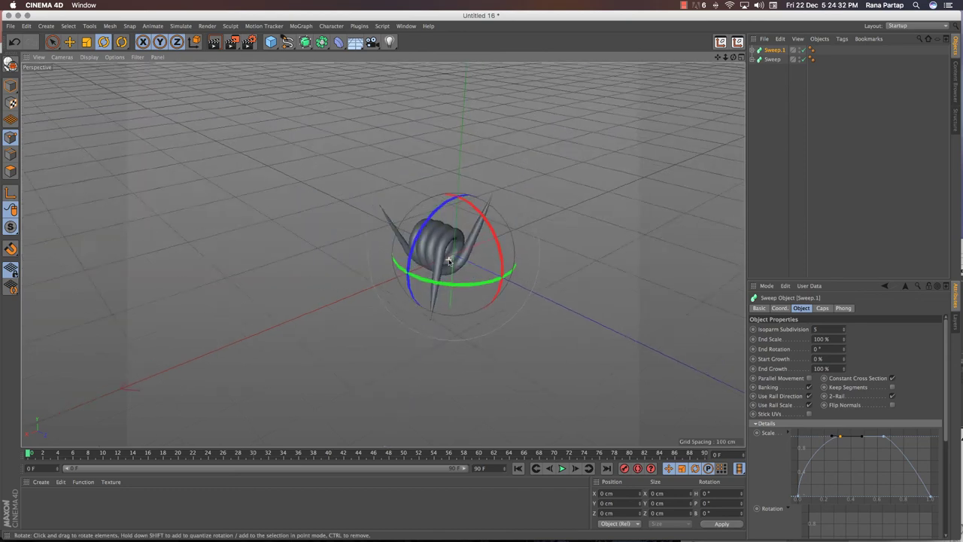
scroll(449, 261, up, 4)
mouse_move(426, 243)
alt+mouse_down()
mouse_move(522, 224)
mouse_move(424, 209)
mouse_move(497, 245)
mouse_move(429, 204)
mouse_move(421, 214)
alt+mouse_up()
scroll(423, 209, up, 3)
scroll(421, 214, down, 3)
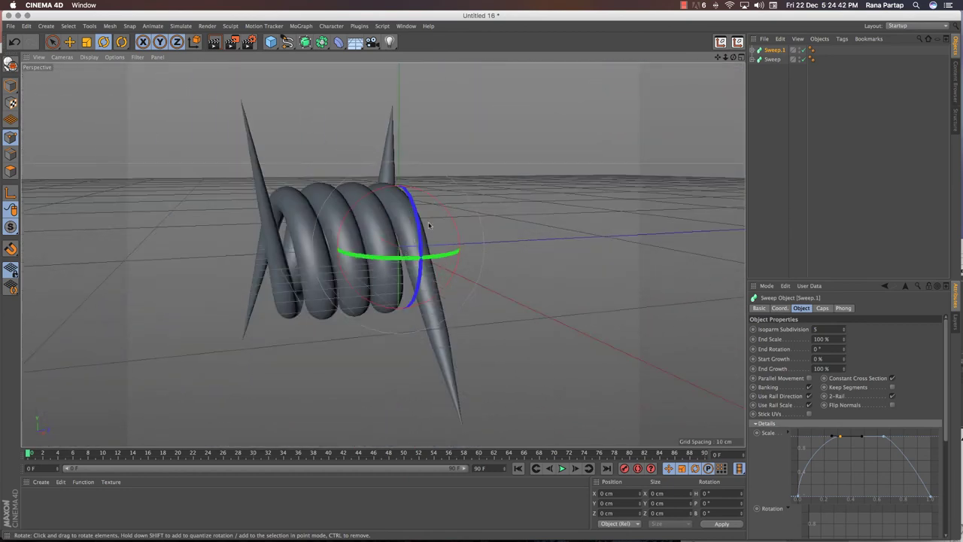
Step: Group both sweeps under a new Null
shift+click(771, 60)
right_click(775, 52)
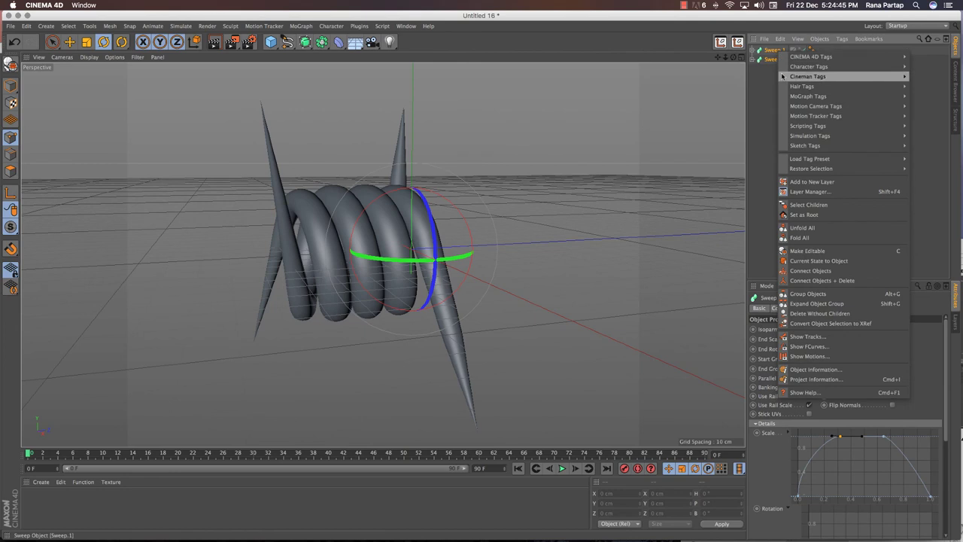
click(807, 283)
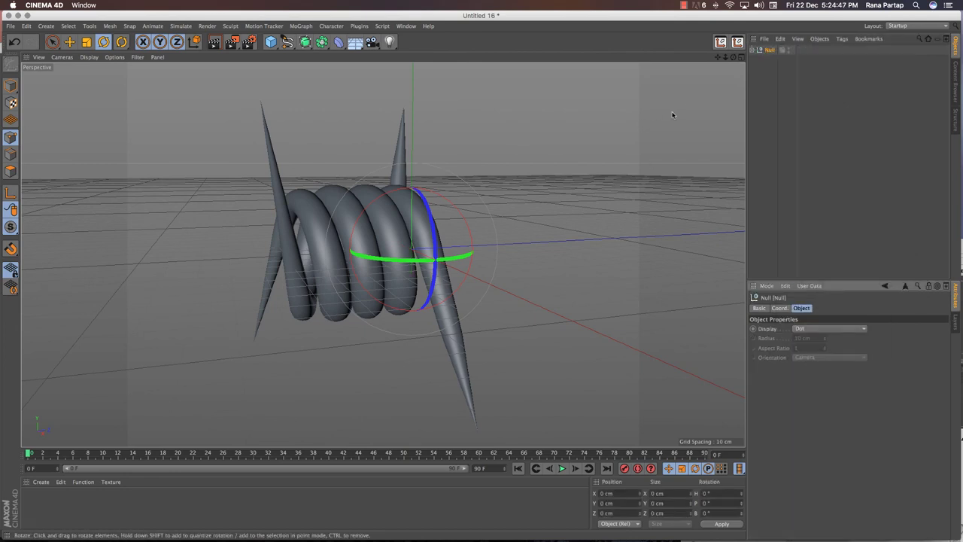